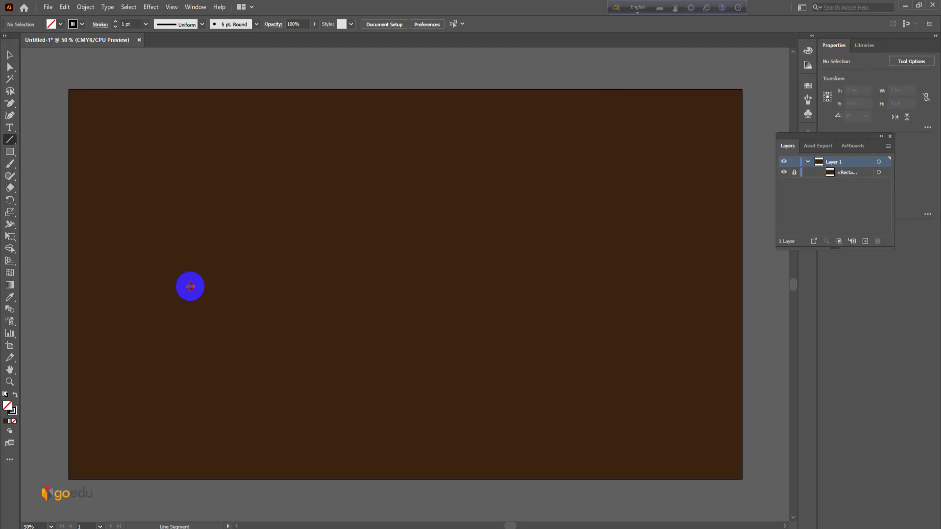
Draw a roughly horizontal line about 614 px wide and give it a 20 pt stroke with the tapered elliptical width profile
drag(190, 286, 406, 284)
key(v)
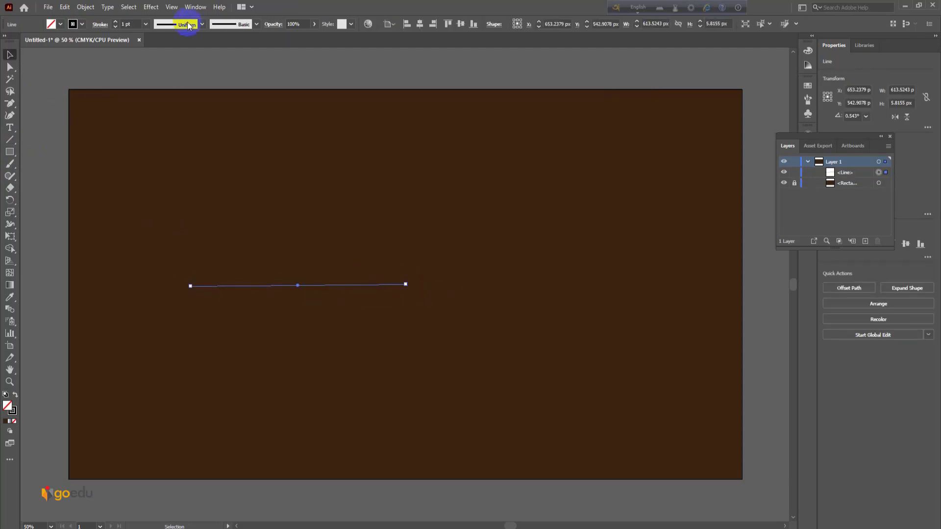
click(202, 24)
click(187, 59)
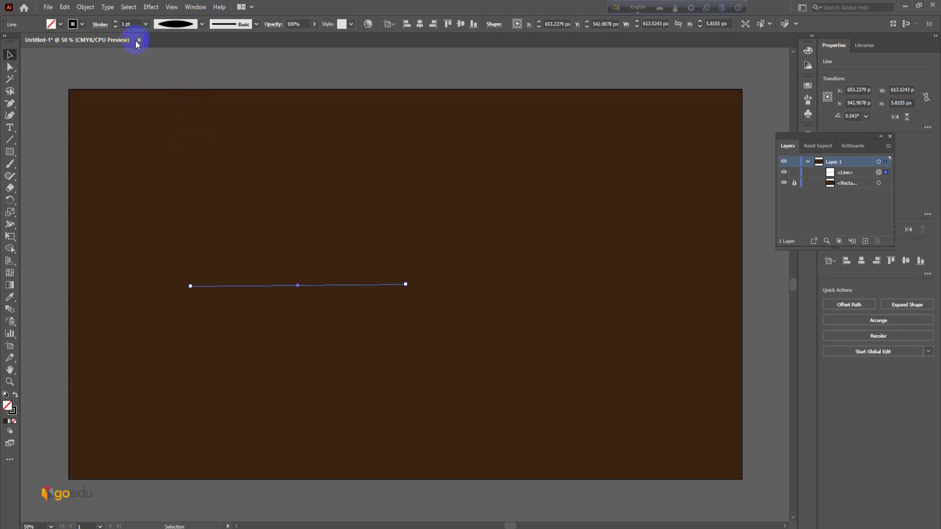
click(145, 23)
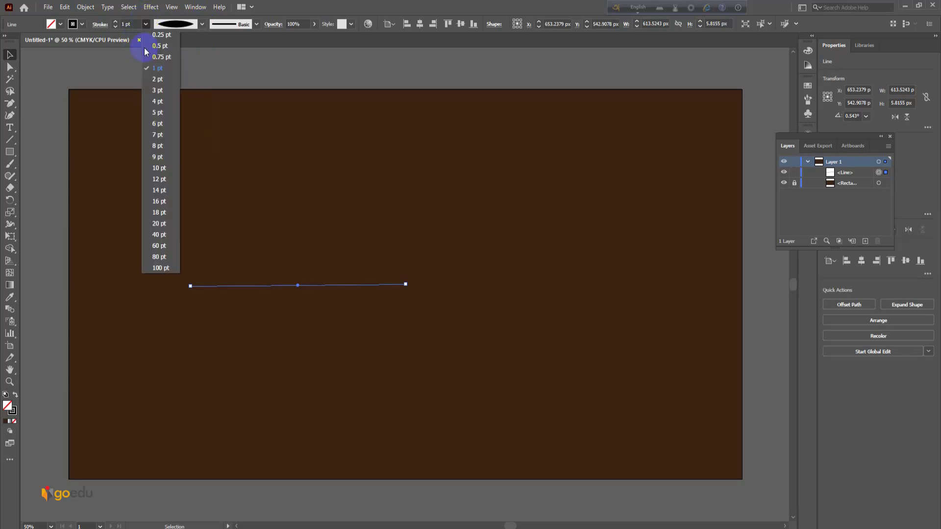
click(157, 224)
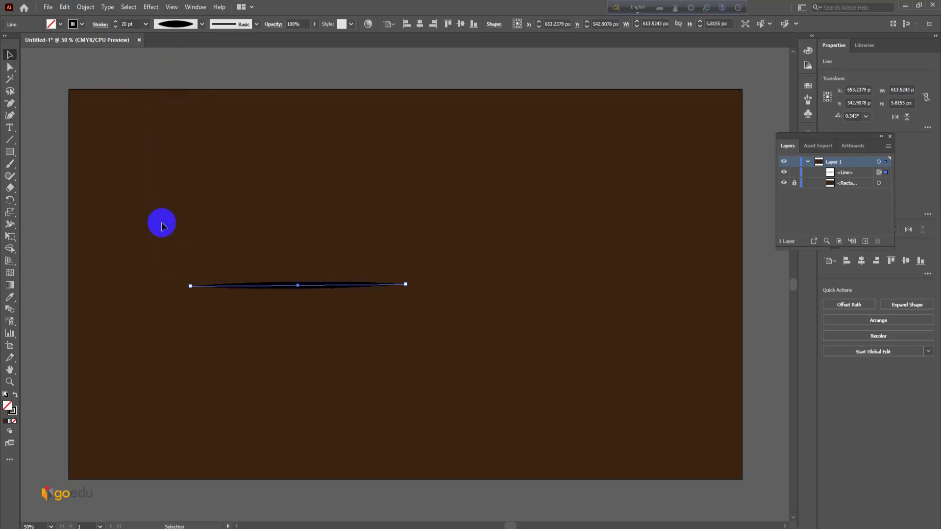
Paste a copy of the tapered line in front and rotate it 90° to form a cross
click(64, 7)
click(84, 55)
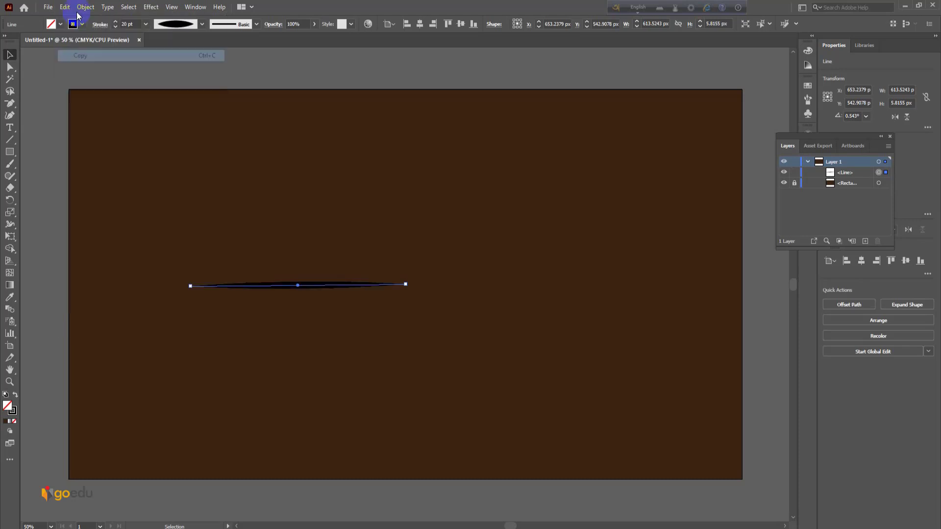
click(64, 7)
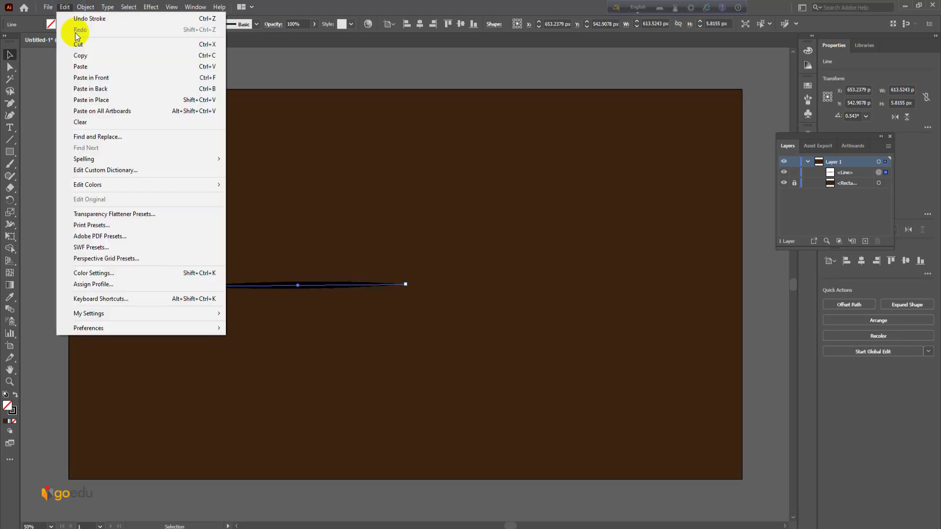
click(99, 78)
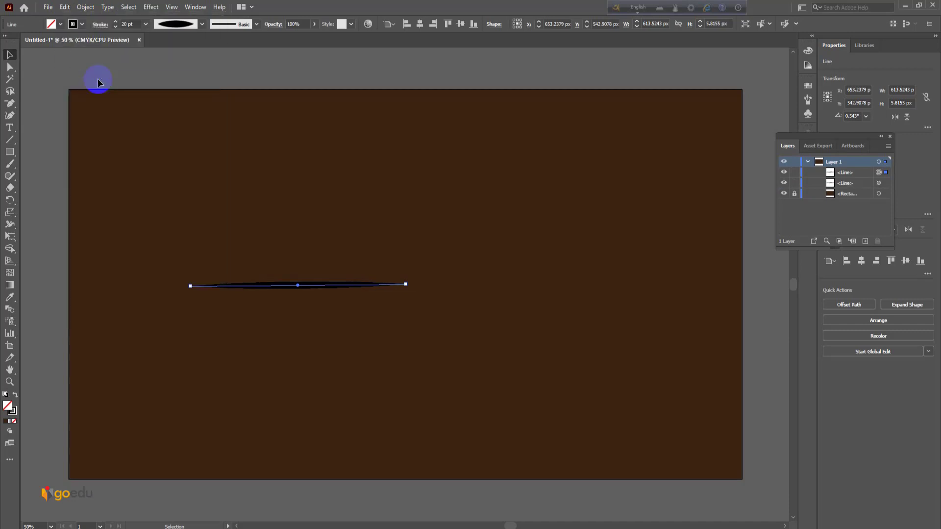
drag(407, 300, 300, 341)
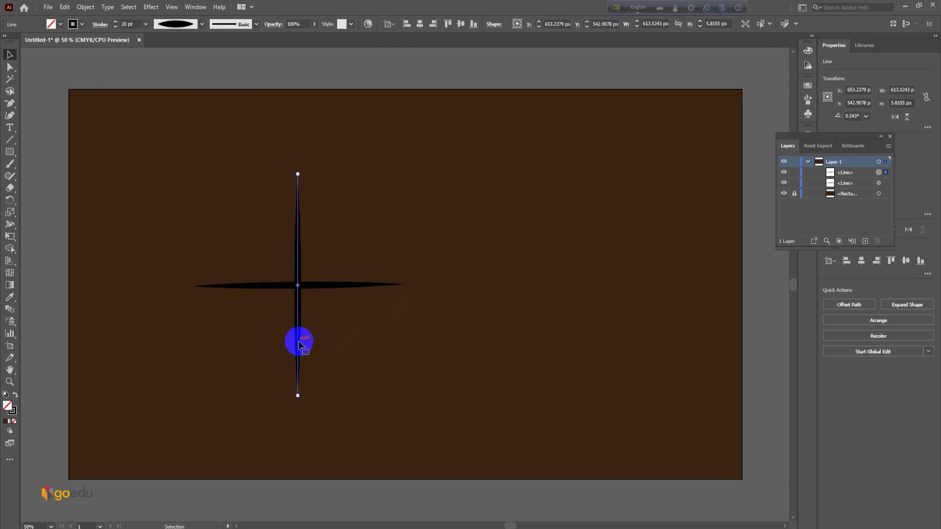
Expand the appearance of both crossed lines into filled paths
click(345, 372)
key(ctrl+a)
click(85, 7)
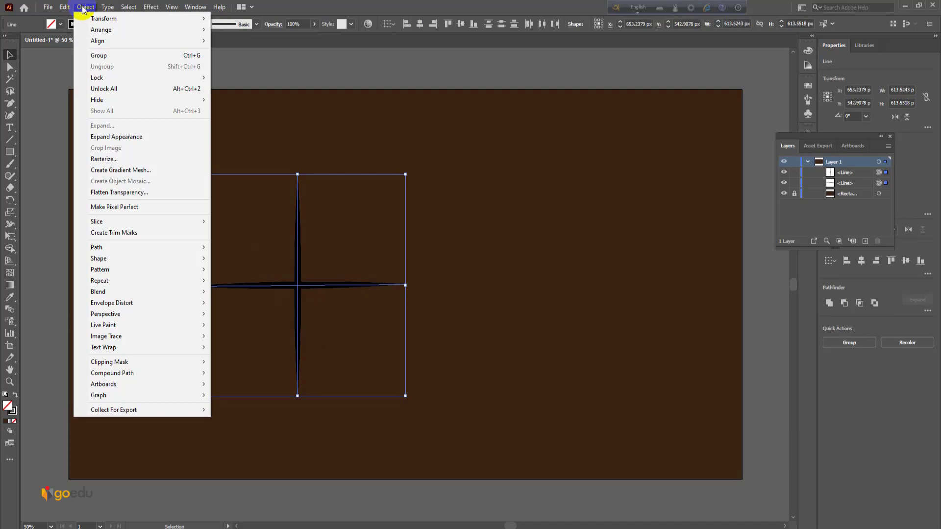
click(137, 137)
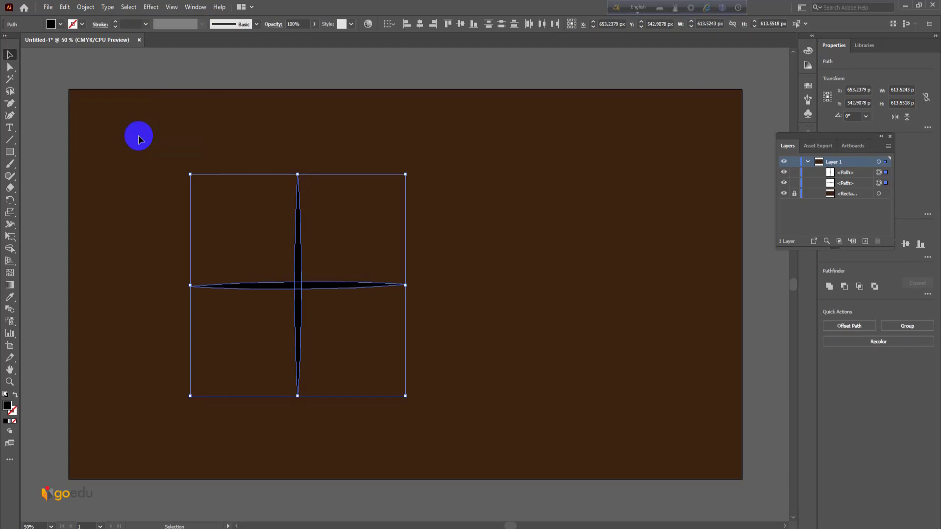
Apply a Gaussian Blur with a 4-pixel radius to the two crossed paths
click(151, 7)
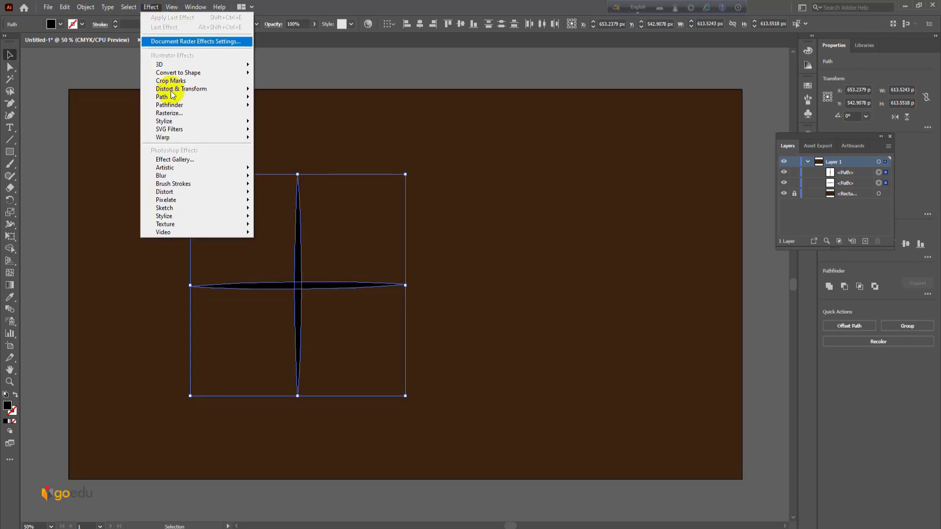
mouse_move(233, 175)
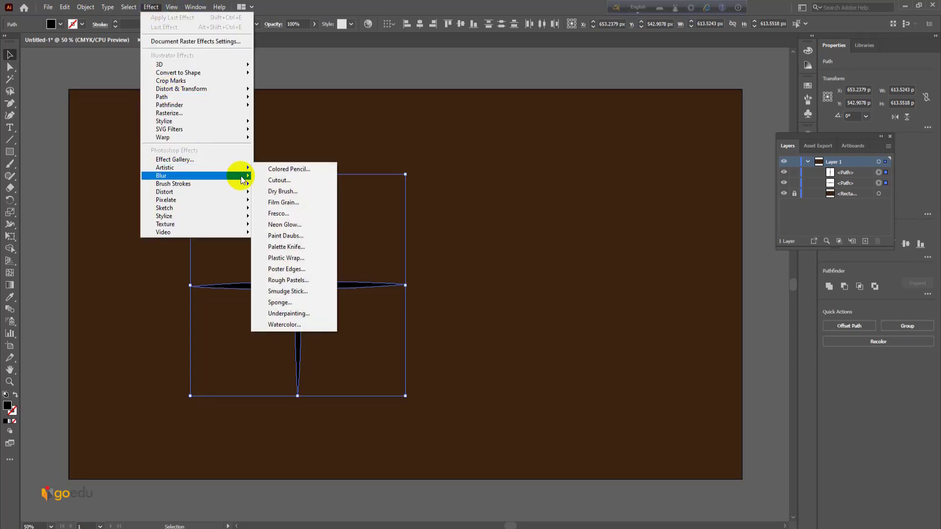
click(286, 179)
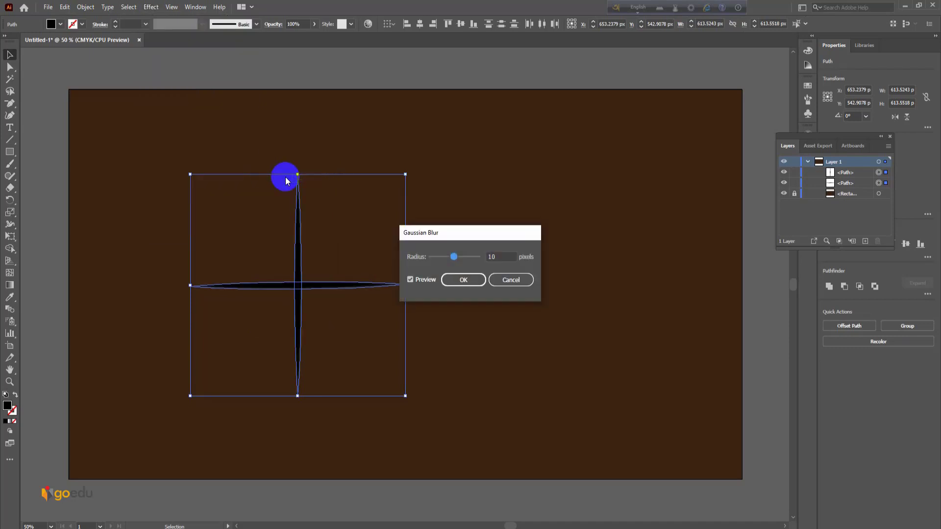
drag(500, 256, 473, 255)
text(4)
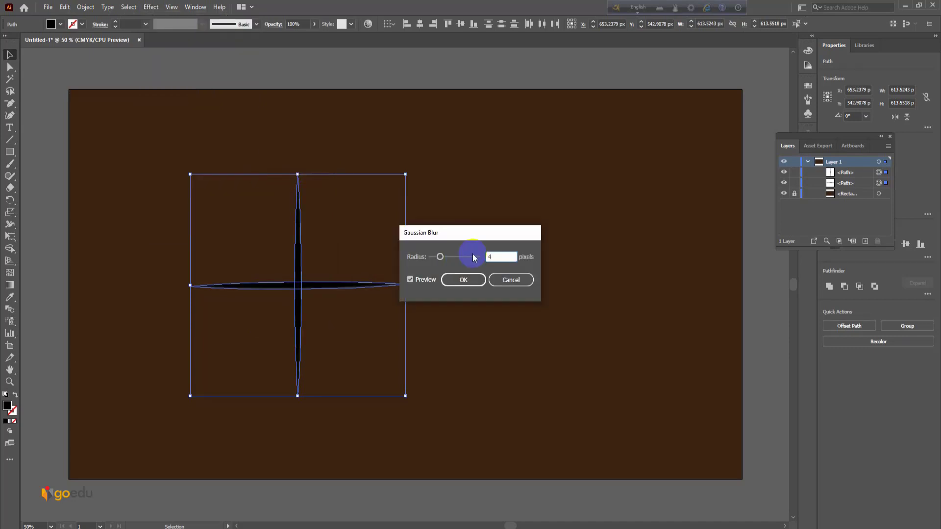
key(Return)
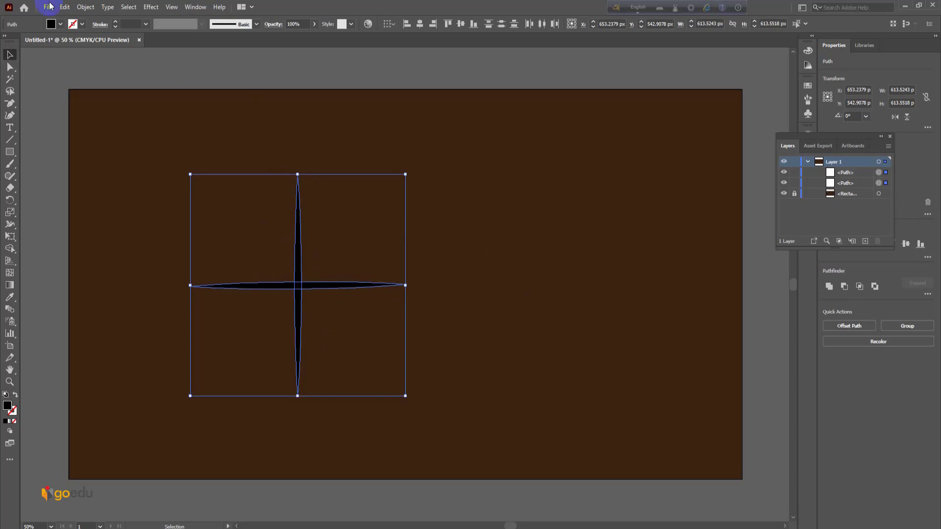
Paste a copy of the cross in front, rotate it 45° and shrink it to form the star's short diagonal rays
click(65, 6)
click(98, 56)
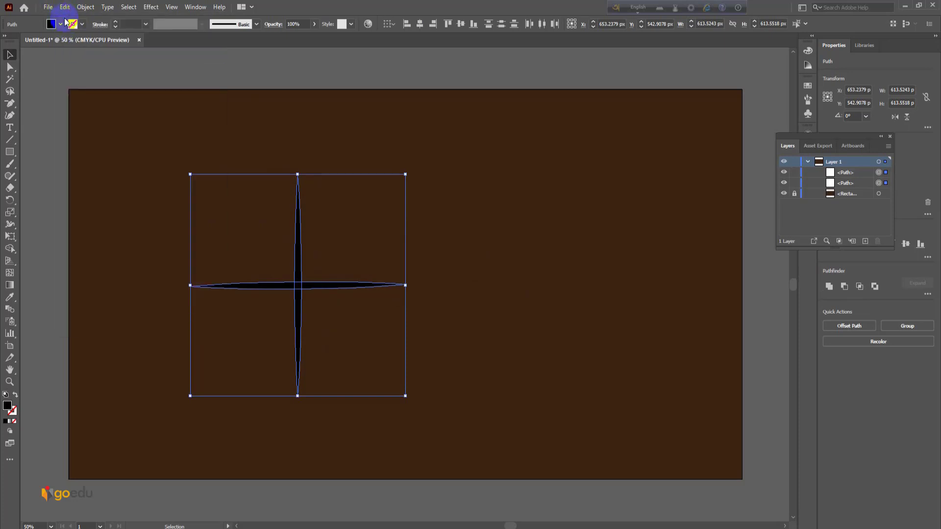
click(65, 7)
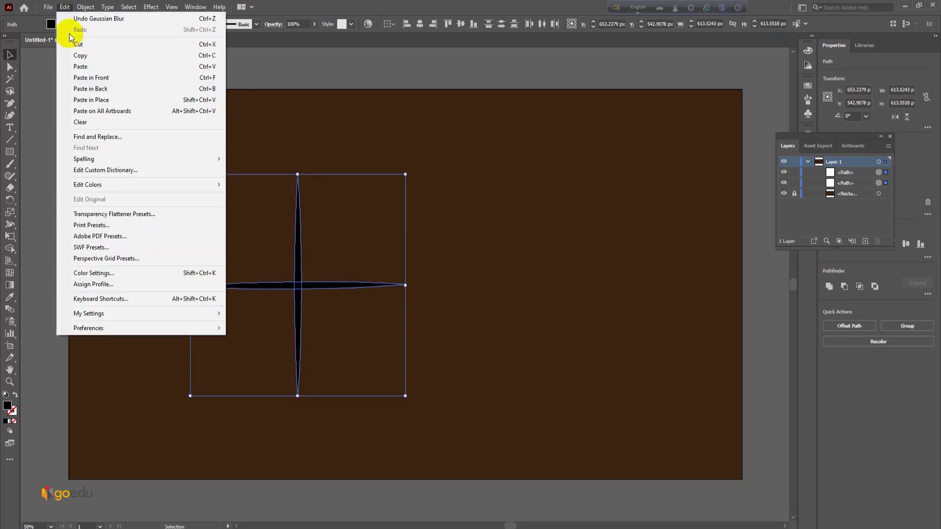
click(86, 77)
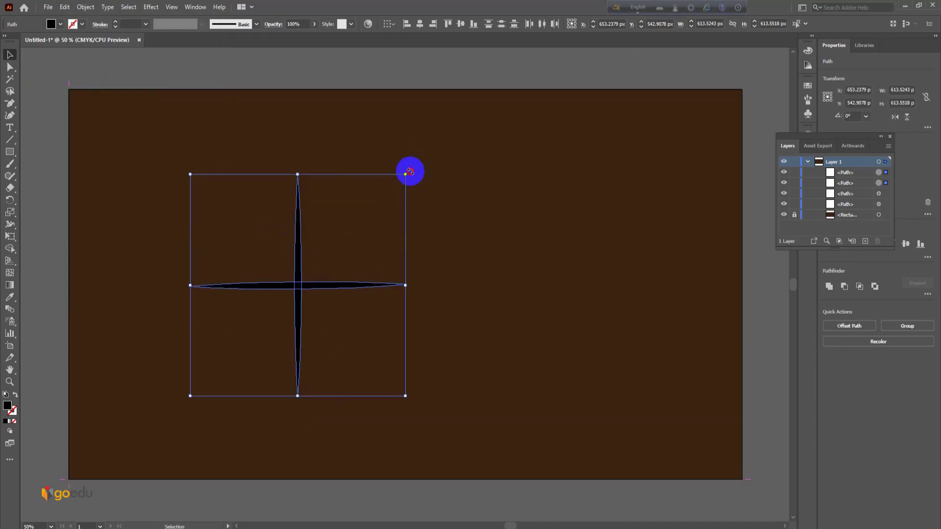
drag(410, 169, 391, 276)
click(421, 266)
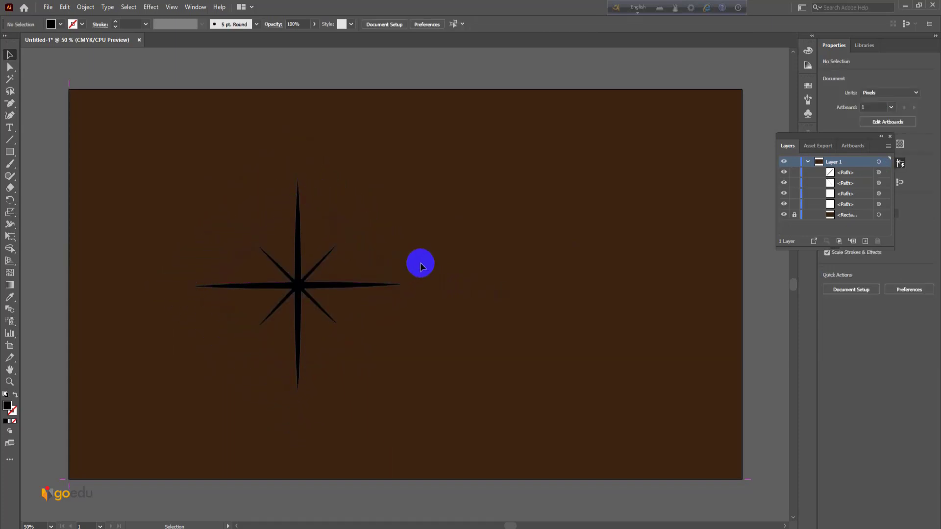
Draw a circle about 199 px in diameter centred on the star
key(l)
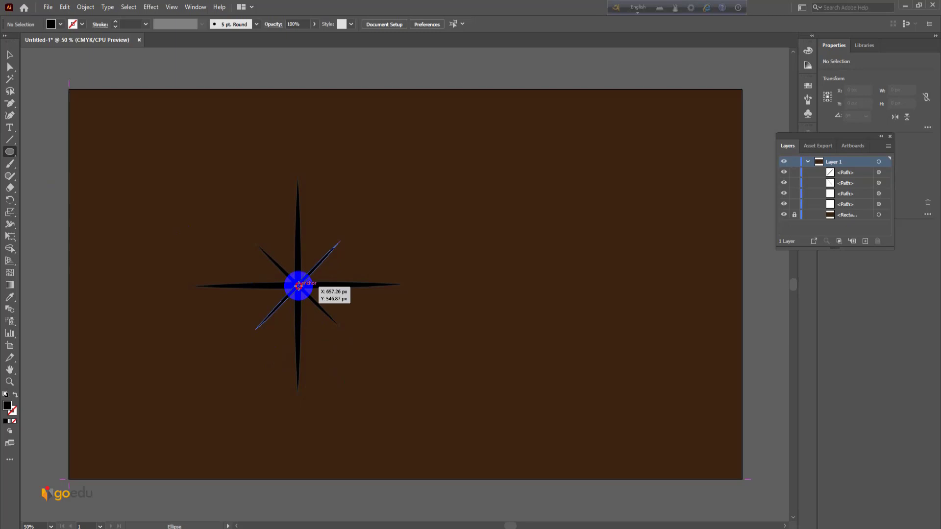
drag(299, 285, 317, 326)
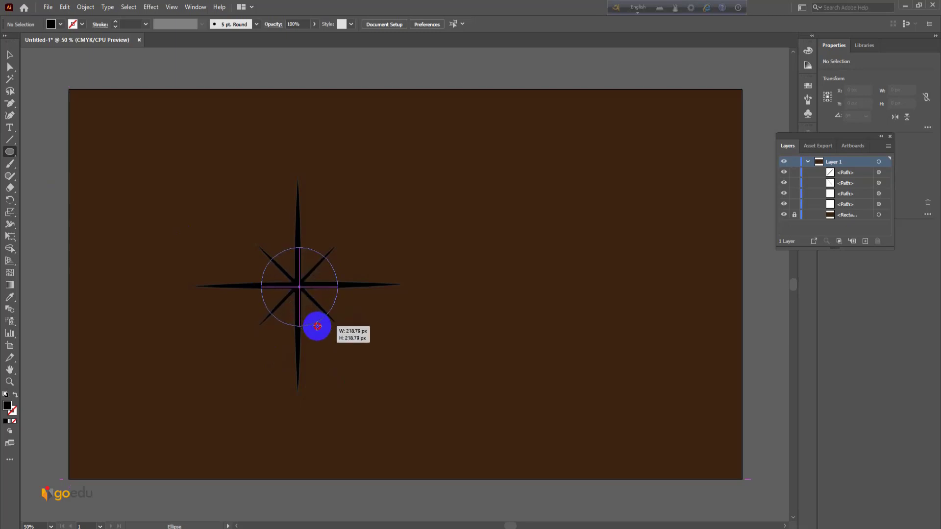
drag(318, 325, 318, 323)
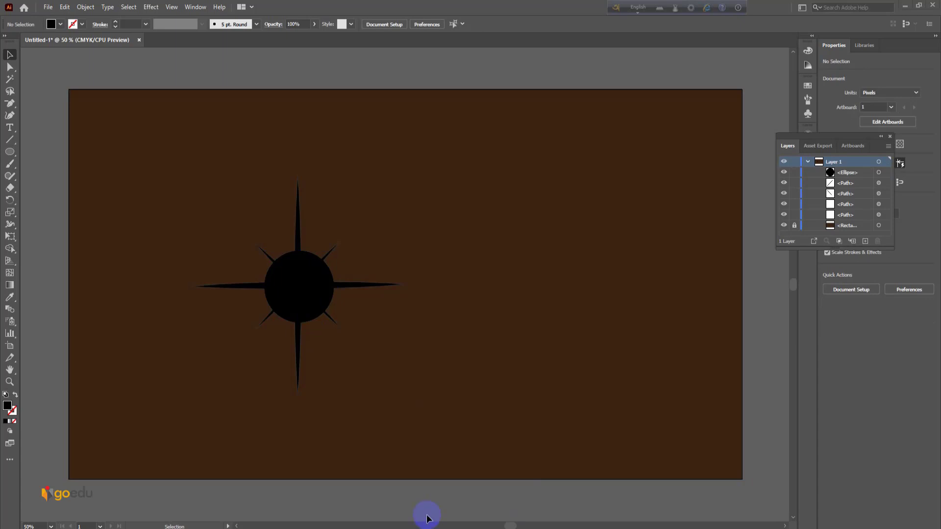
Fill the circle and all rays with a white-to-black radial gradient and shift the white stop inward to enlarge the bright centre
drag(218, 187, 388, 373)
click(194, 7)
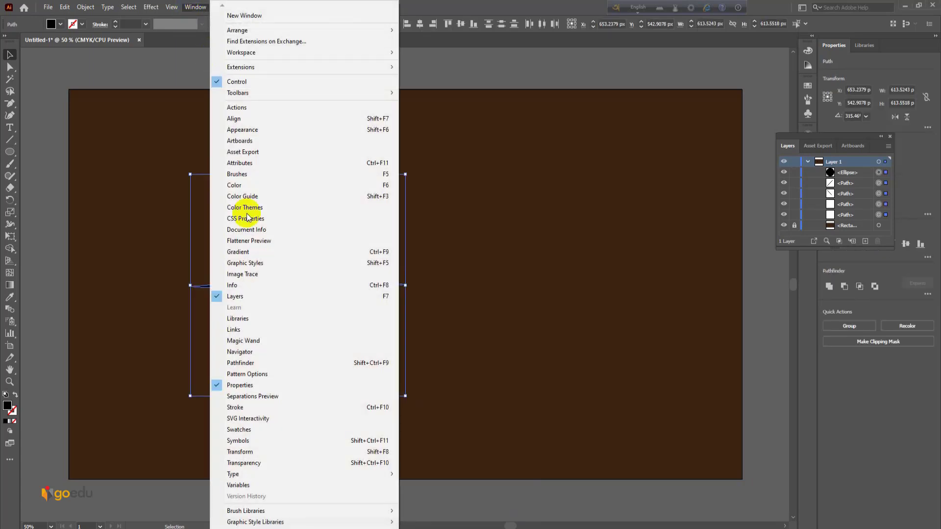
click(255, 251)
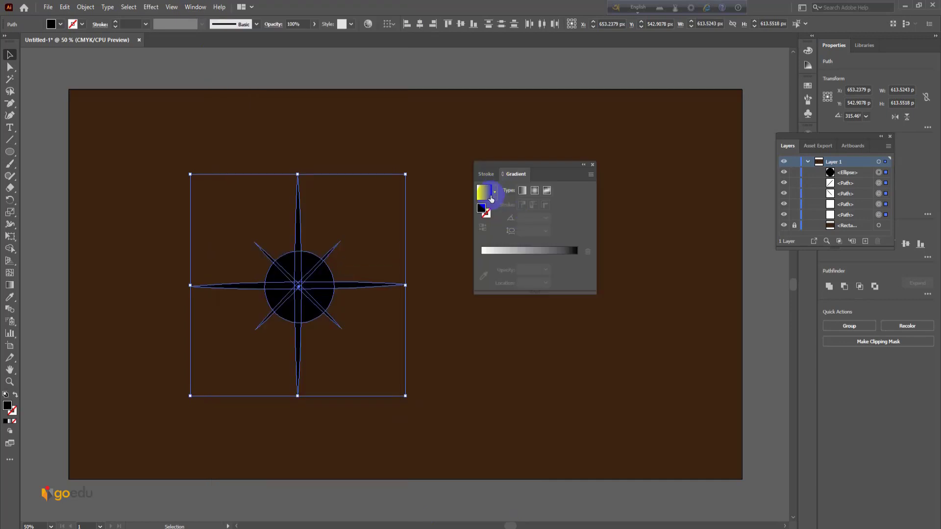
click(483, 192)
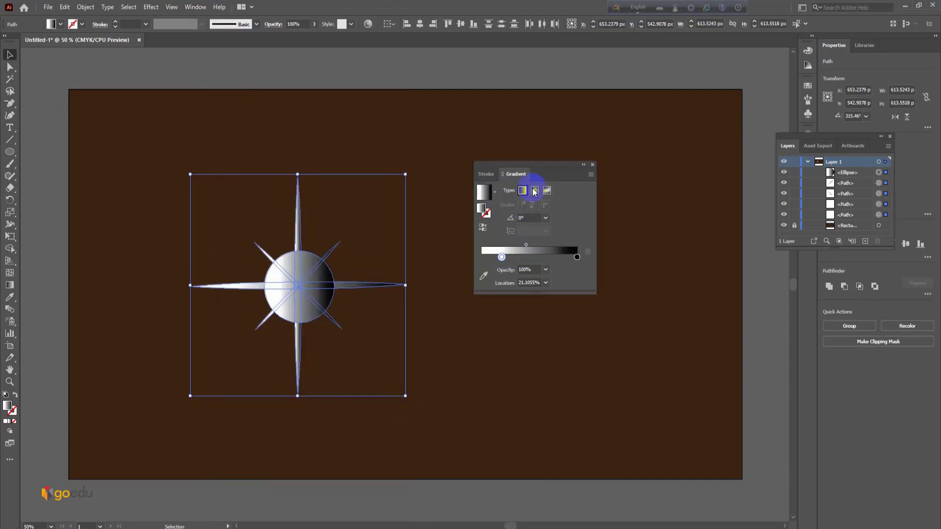
click(535, 191)
drag(502, 257, 516, 250)
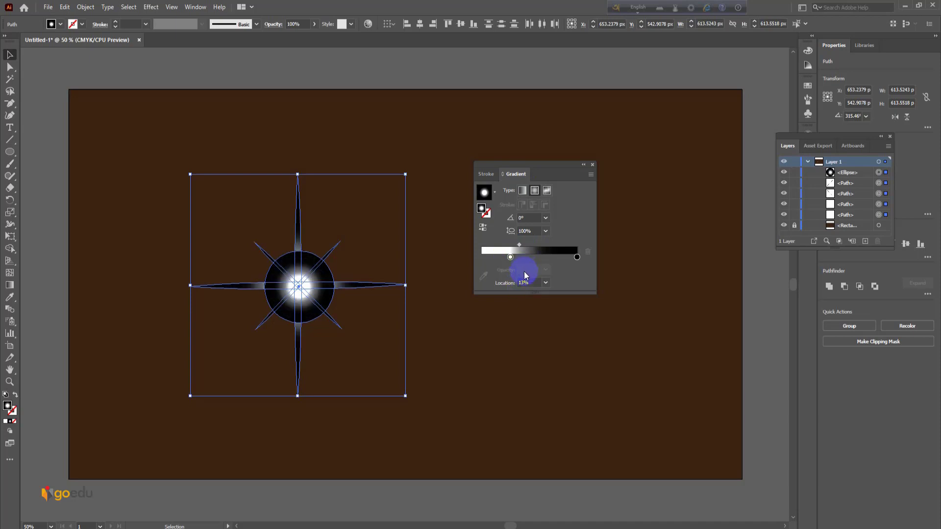
Hide the brown background rectangle and send the gradient circle behind the star's rays
click(793, 225)
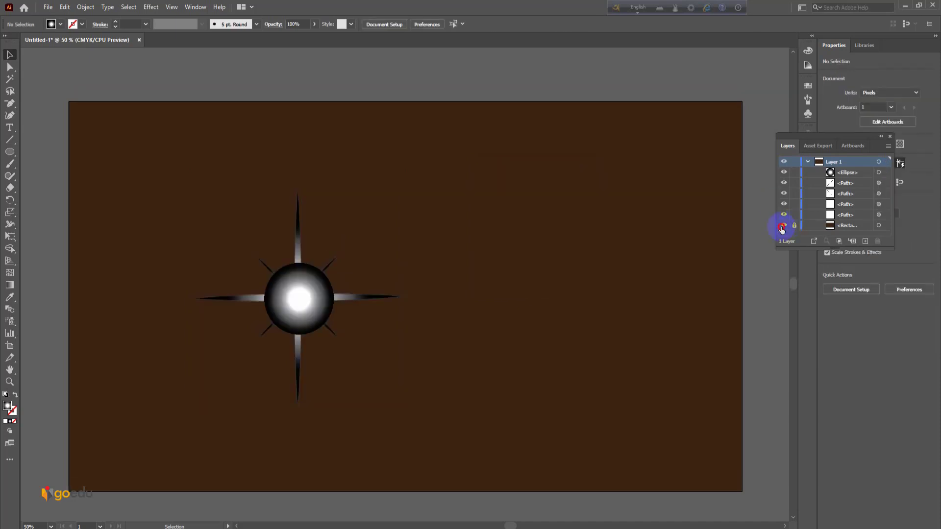
click(783, 226)
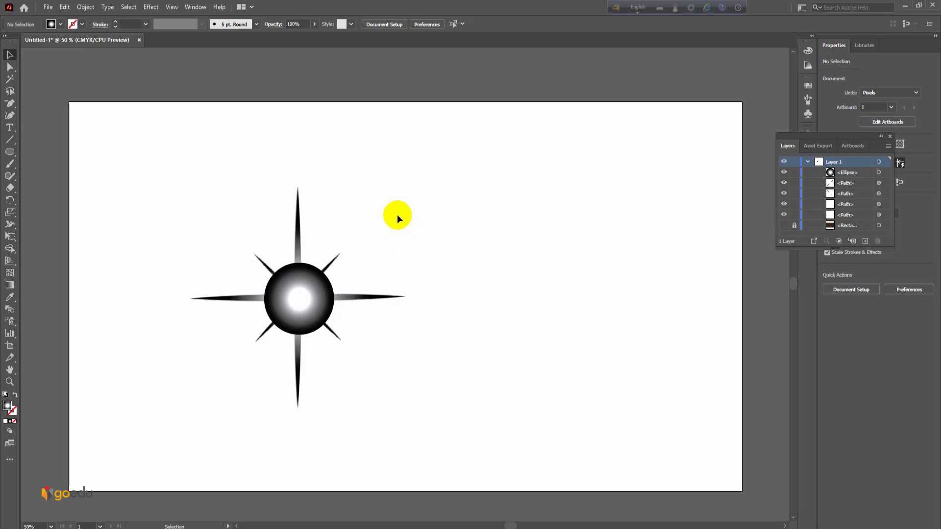
click(299, 300)
right_click(298, 302)
mouse_move(336, 256)
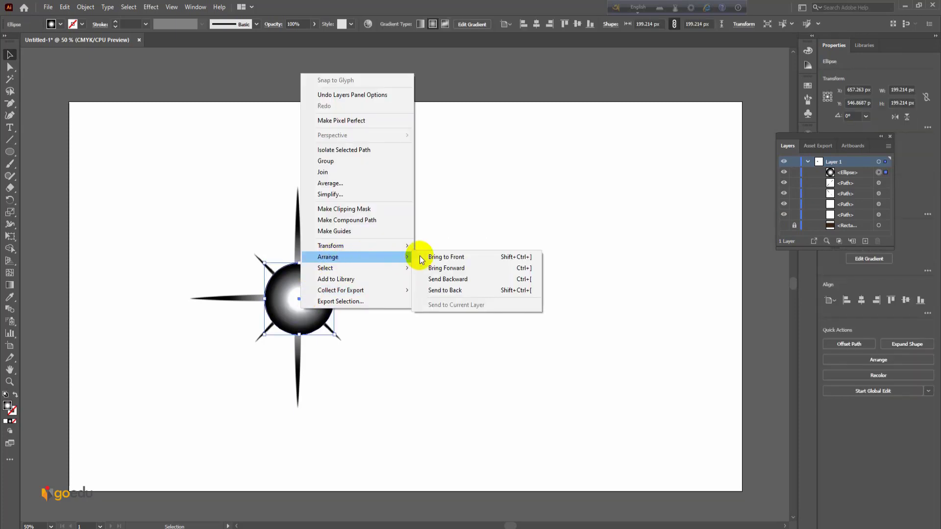
click(447, 293)
Group the circle with all the rays and move the group off the artboard to its left side
key(ctrl+a)
right_click(297, 298)
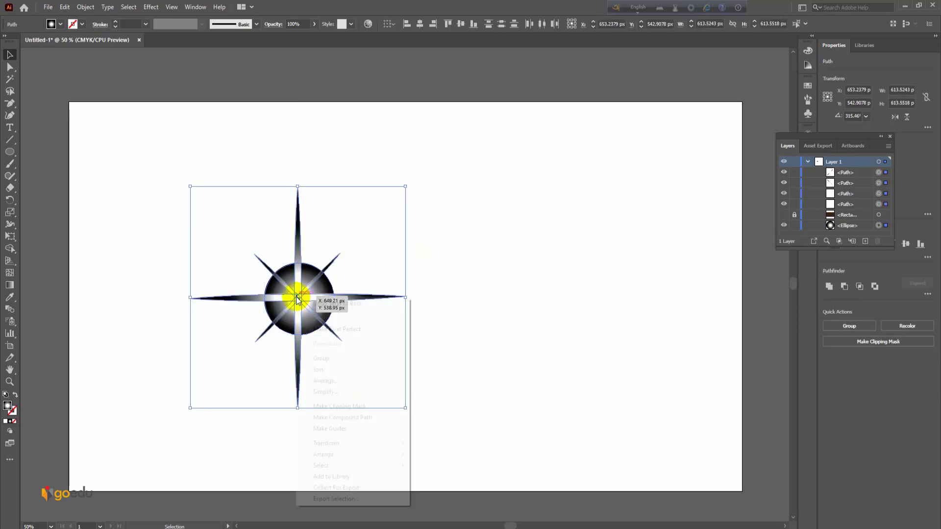
click(322, 358)
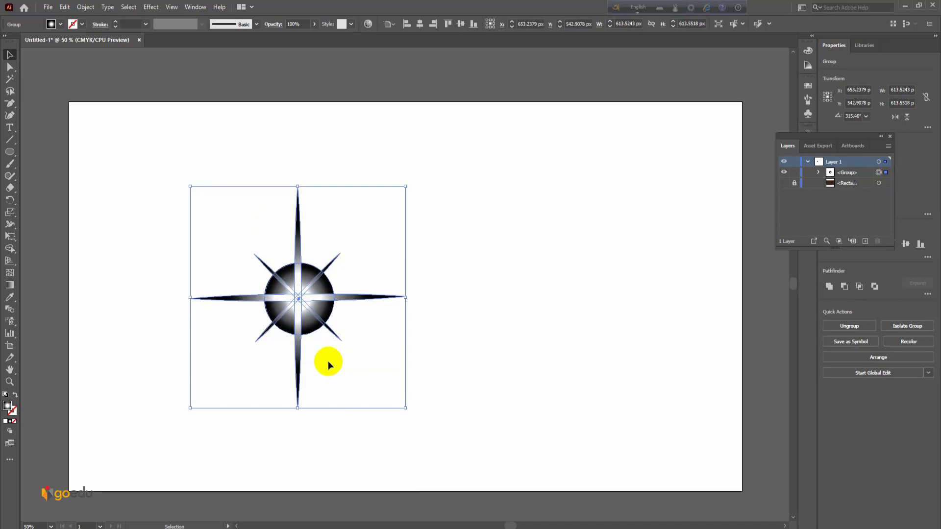
scroll(328, 361, left, 5)
drag(462, 293, 123, 286)
scroll(490, 525, left, 2)
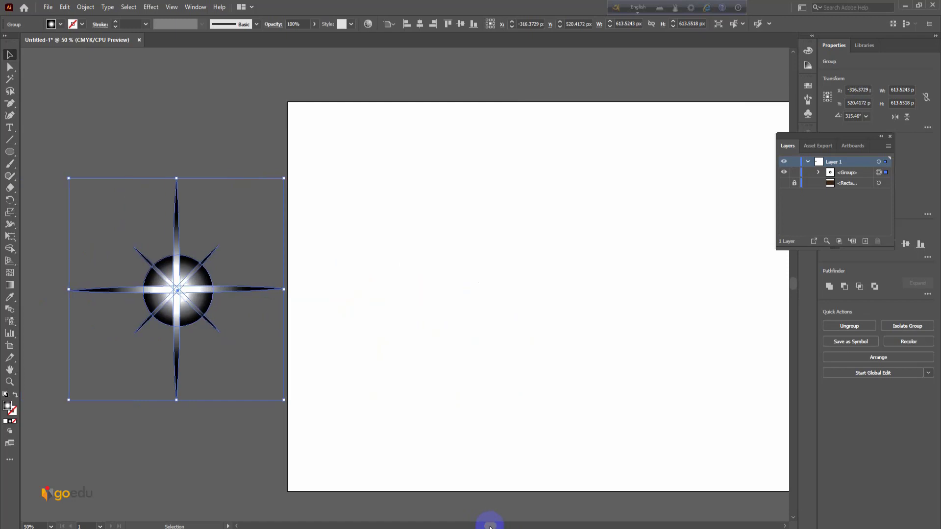
Place diamond-316610_1280.jpg from the Desktop, scale it to 1920 px wide, centre it on the artboard and embed it
click(49, 8)
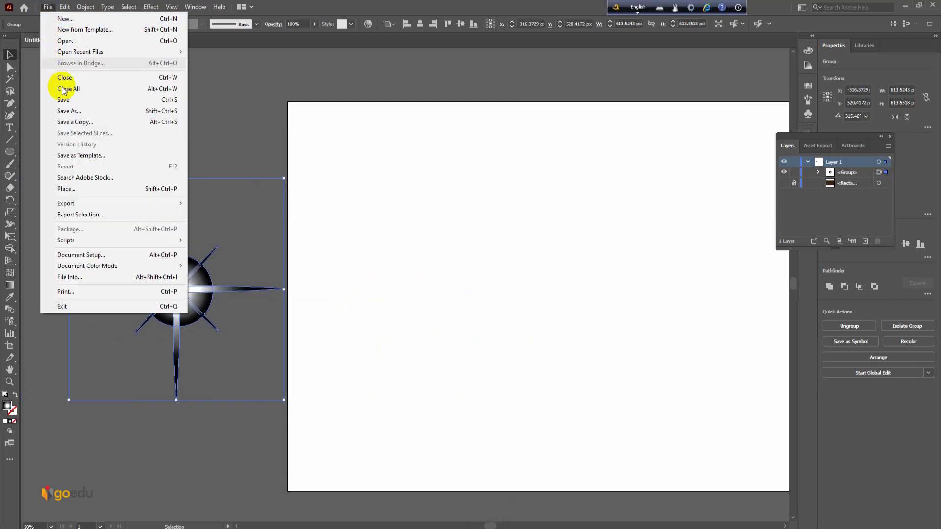
click(74, 189)
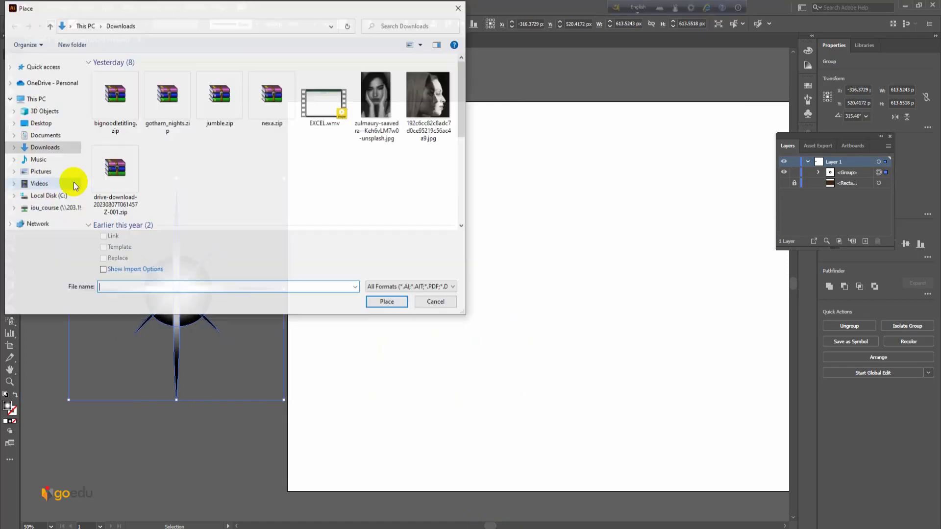
click(75, 123)
click(107, 96)
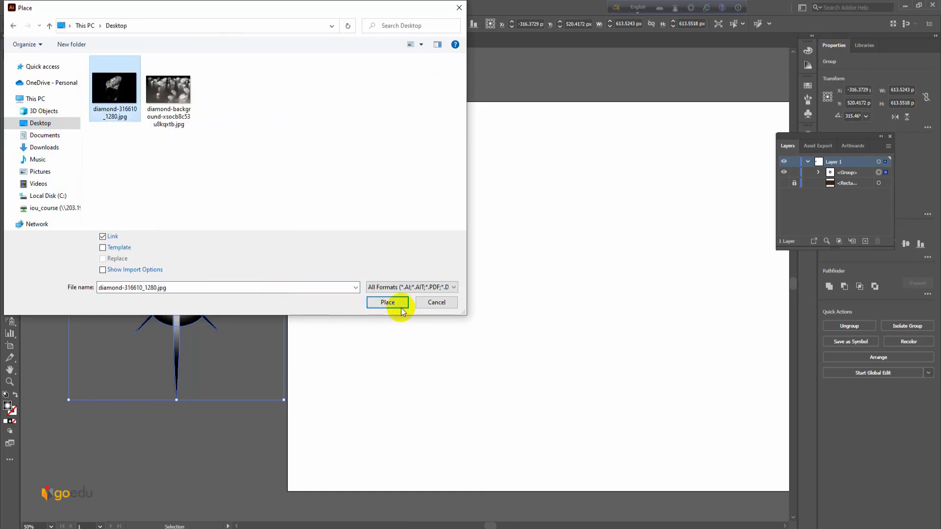
click(384, 301)
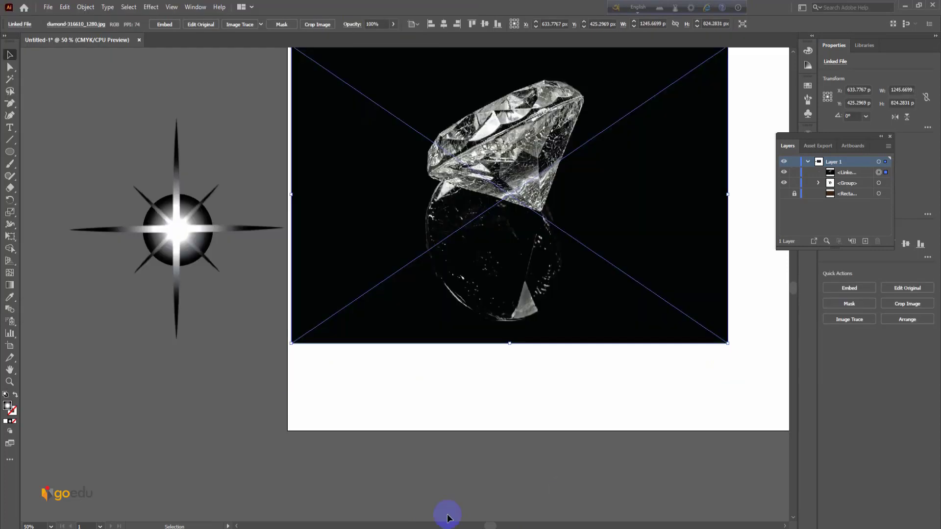
drag(495, 526, 505, 521)
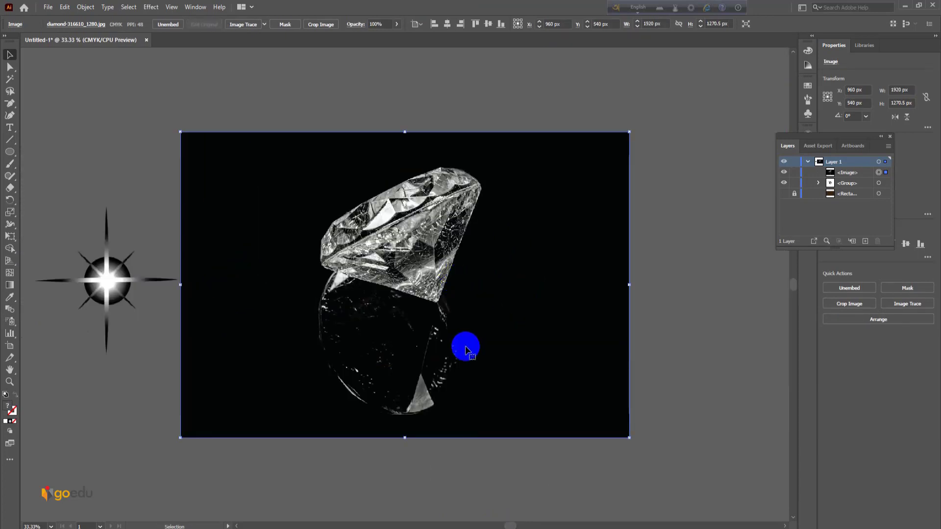
Enlarge the star group beside the artboard to about 1143 px wide and bring it in front of the diamond photo
scroll(465, 344, up, 1)
drag(80, 238, 135, 326)
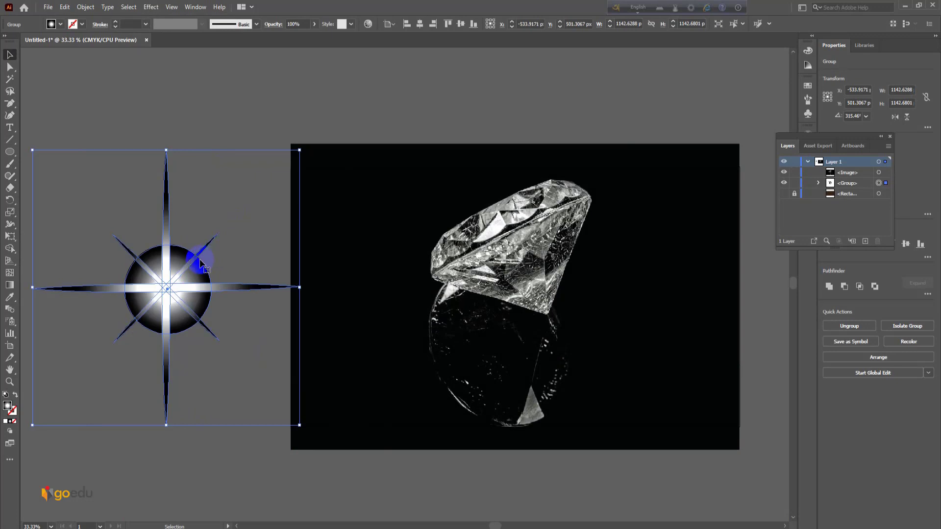
right_click(163, 291)
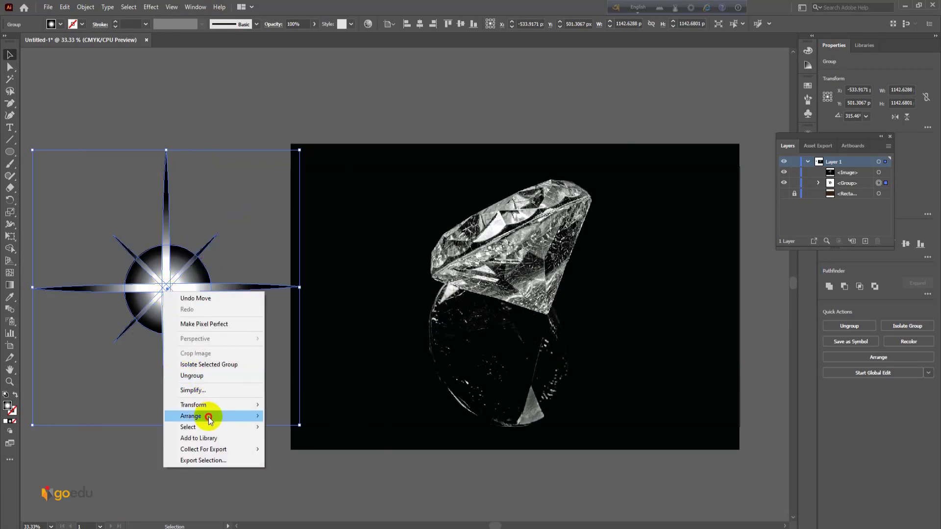
mouse_move(260, 418)
click(291, 417)
Move the star group onto the diamond's top edge and shrink it proportionally to about 143 px wide
drag(168, 289, 553, 182)
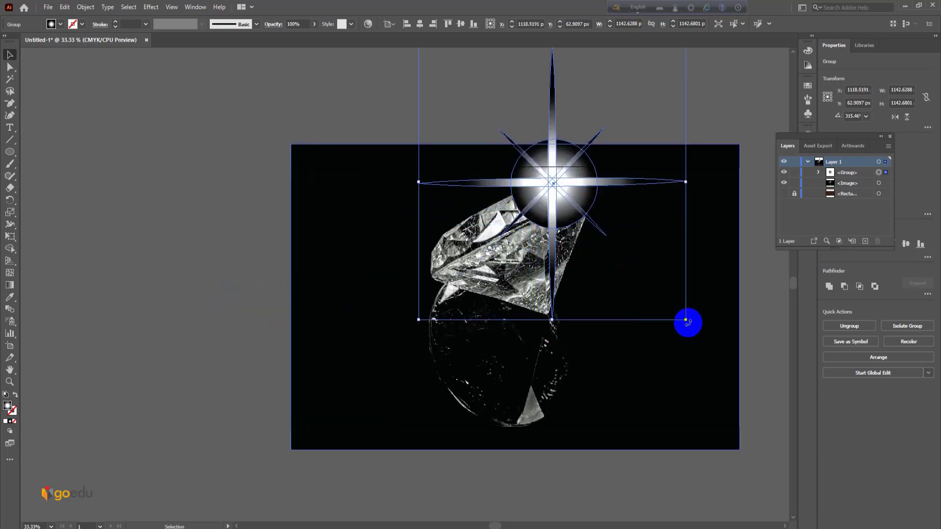
drag(685, 320, 595, 201)
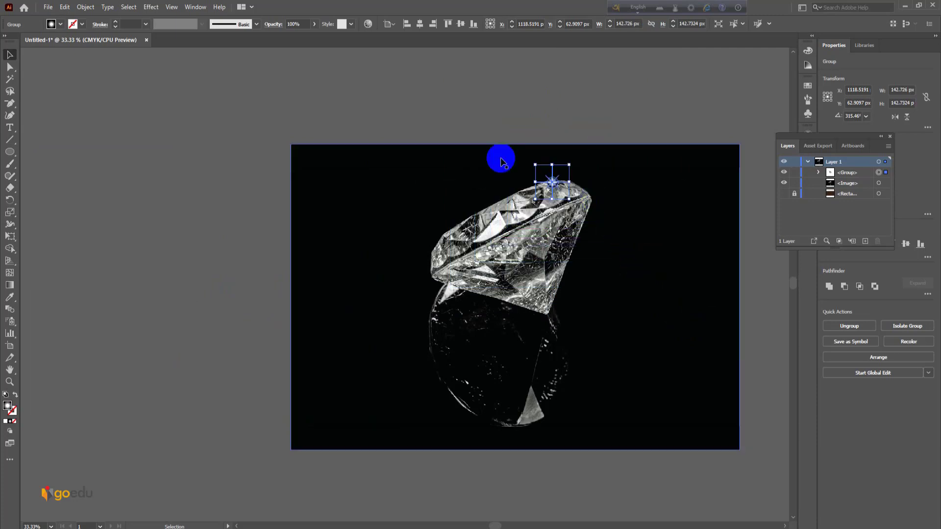
Set the star group's blending mode to Screen
click(195, 7)
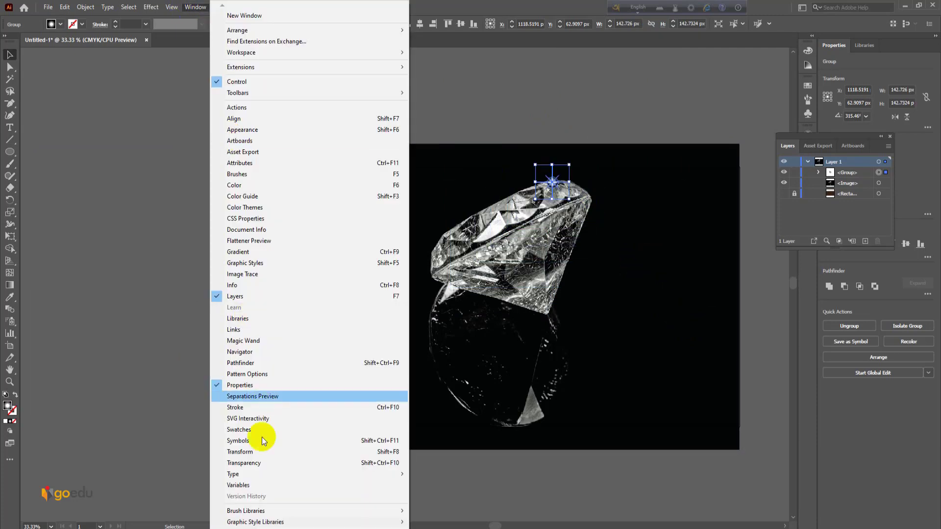
click(266, 463)
click(682, 161)
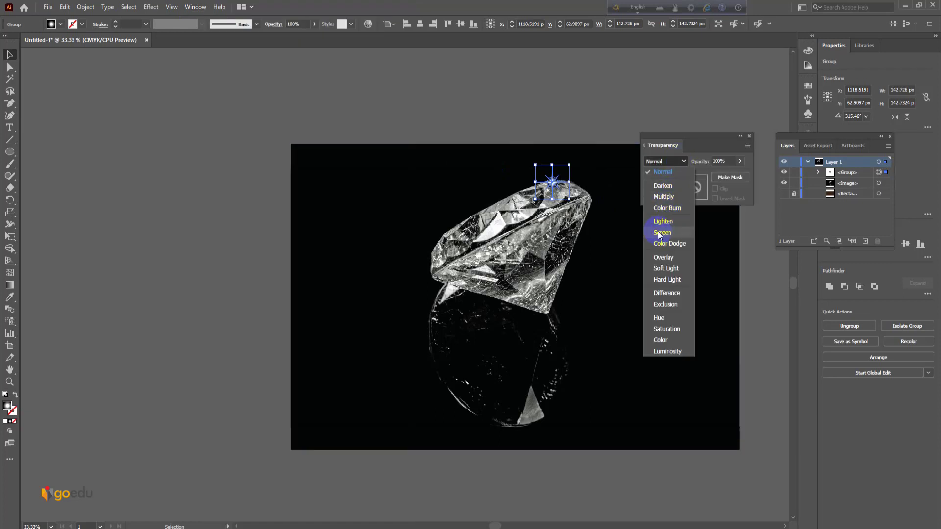
click(671, 234)
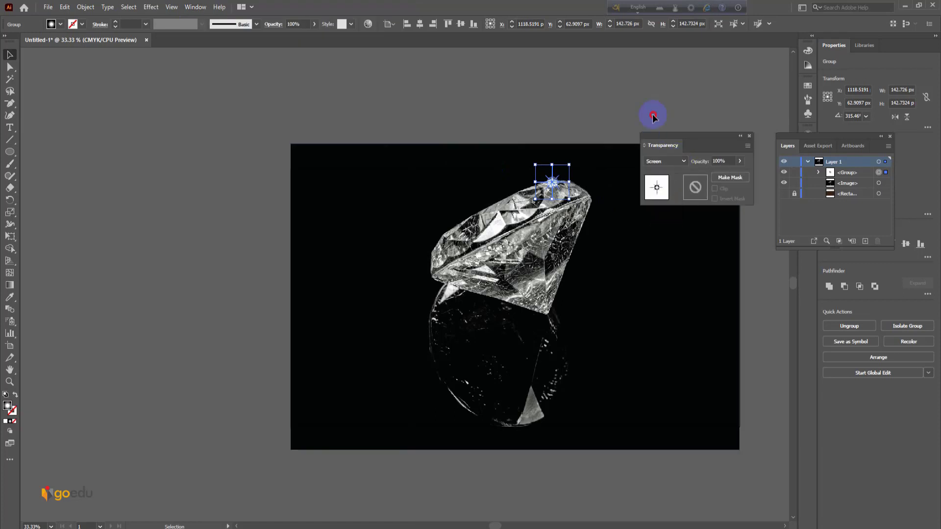
click(588, 116)
Nudge the star 5 px down on the diamond's top edge and enlarge it to about 169 px wide
click(551, 182)
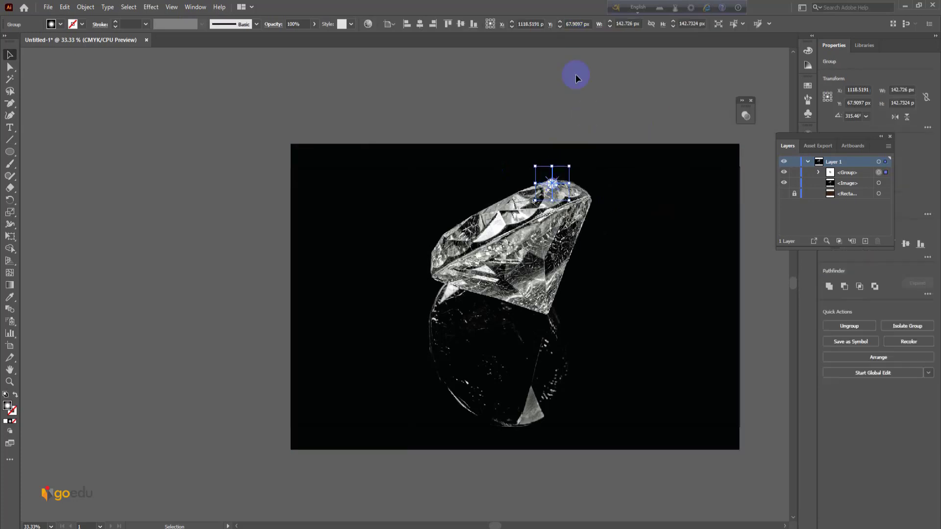
click(575, 99)
click(556, 185)
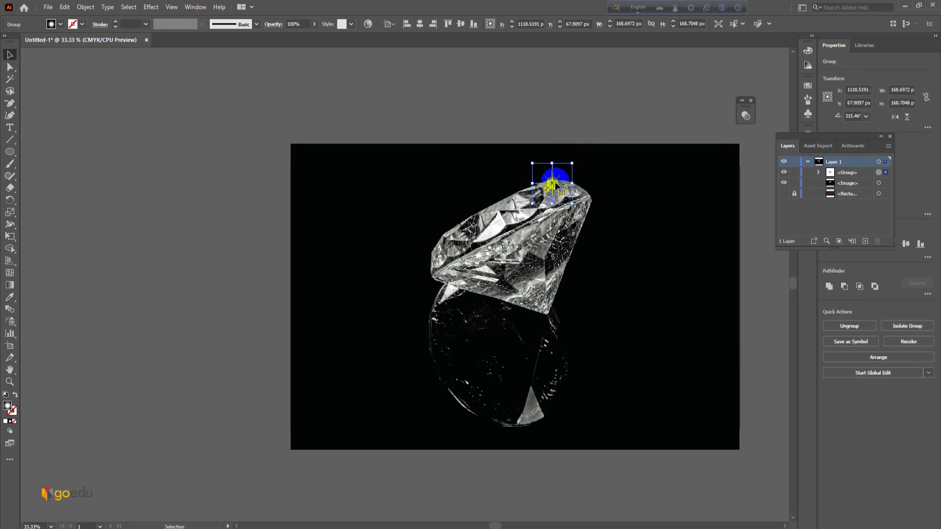
Duplicate the star onto the diamond's central facet, its upper-left edge and its far-left corner
key(a)
key(v)
drag(554, 187, 508, 232)
click(546, 138)
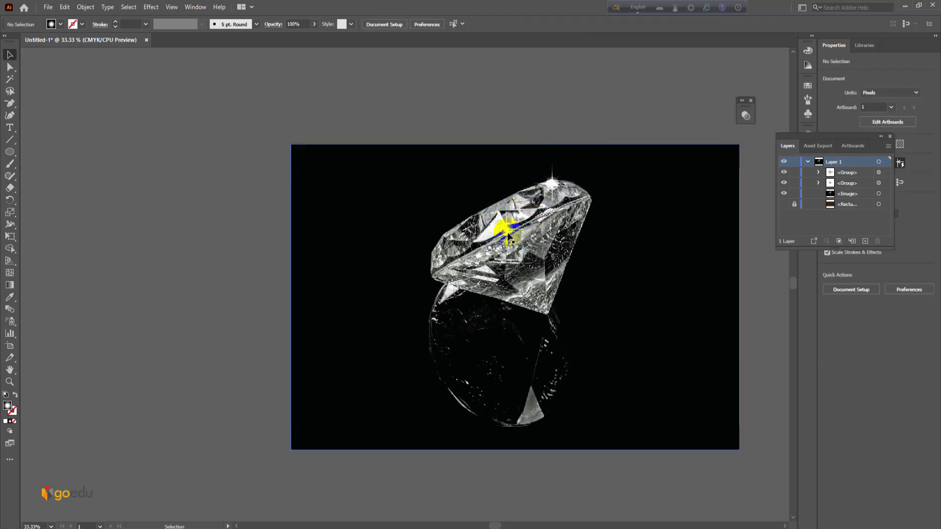
click(508, 231)
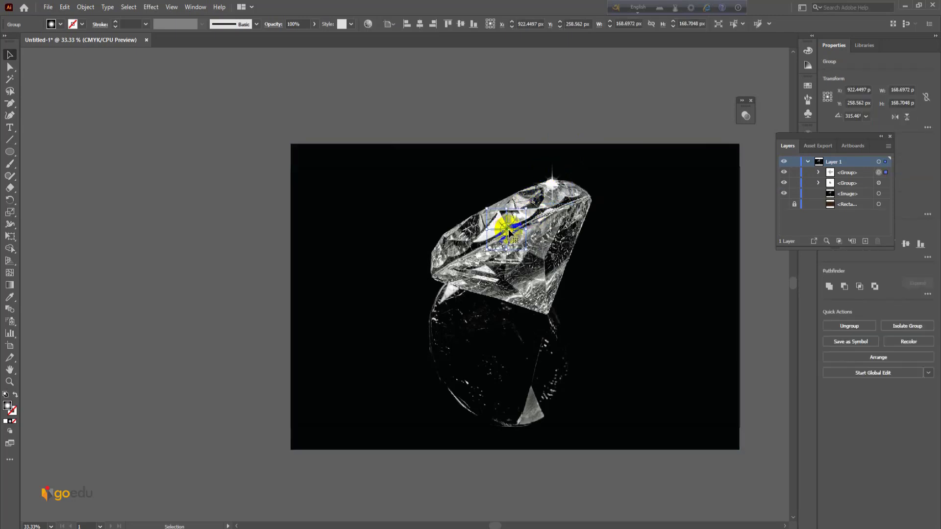
drag(509, 232, 444, 239)
click(460, 124)
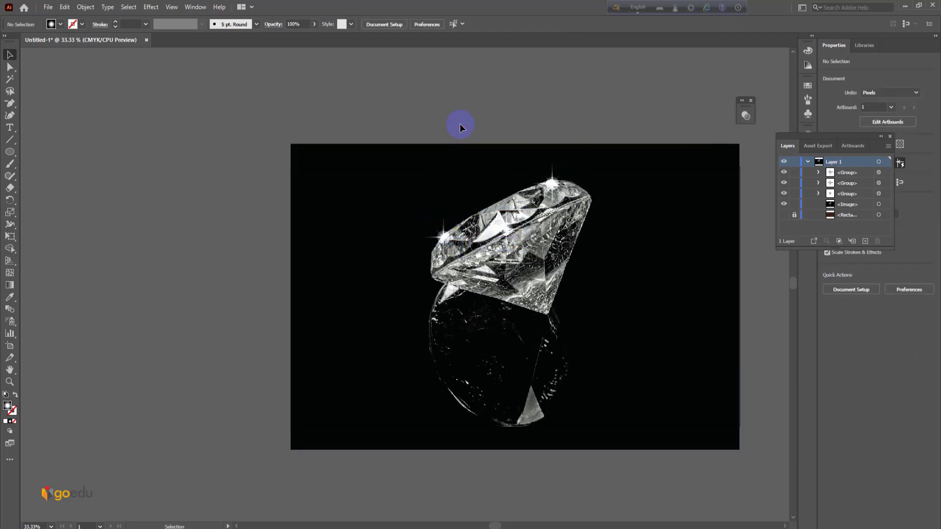
drag(444, 239, 434, 277)
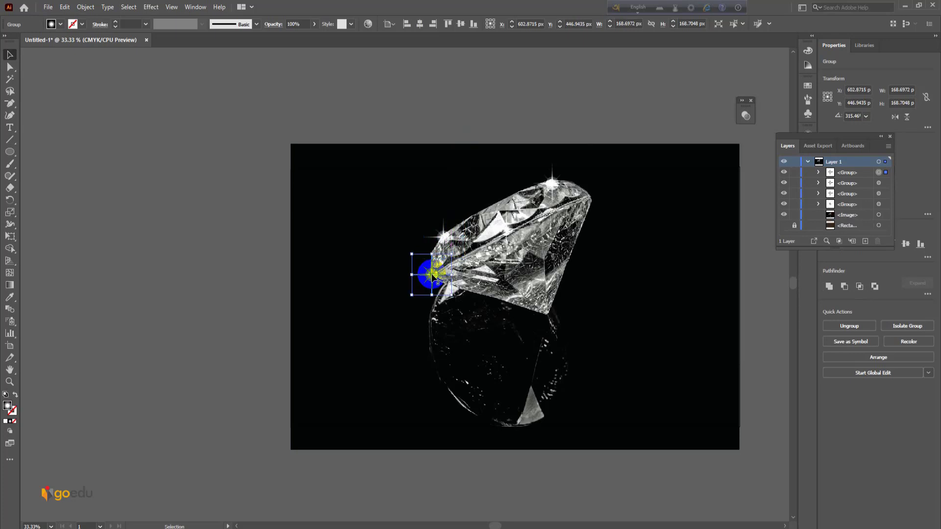
click(252, 223)
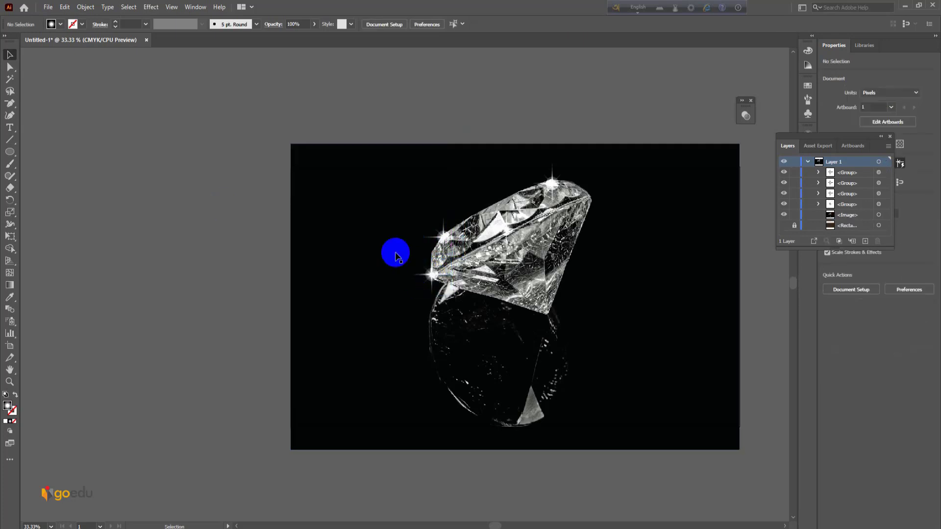
Move the upper-left star up along the diamond's upper edge and reposition the far-left corner star on the upper-left facet
click(446, 237)
drag(445, 238, 508, 245)
key(ctrl+shift+a)
drag(498, 215, 500, 225)
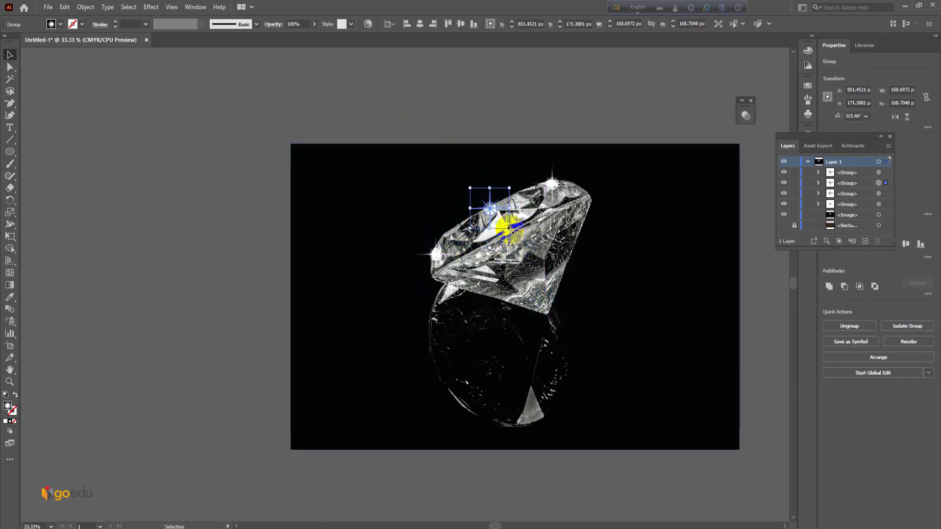
click(498, 134)
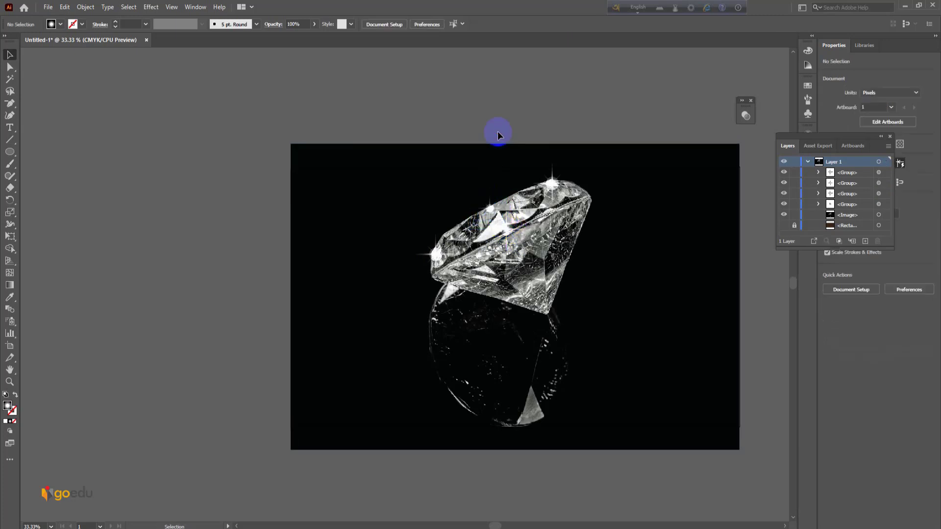
drag(437, 263, 467, 255)
click(446, 134)
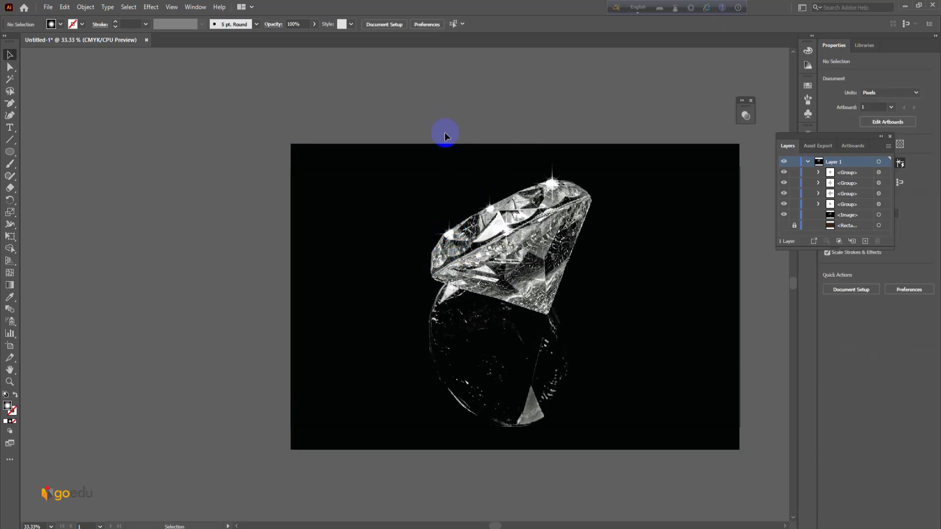
Move the top star down onto the facet below and put the upper-edge star in its place, shrunk to about 106 px wide
drag(552, 184, 553, 210)
click(552, 120)
drag(491, 209, 553, 184)
click(224, 190)
drag(490, 223, 453, 237)
click(563, 248)
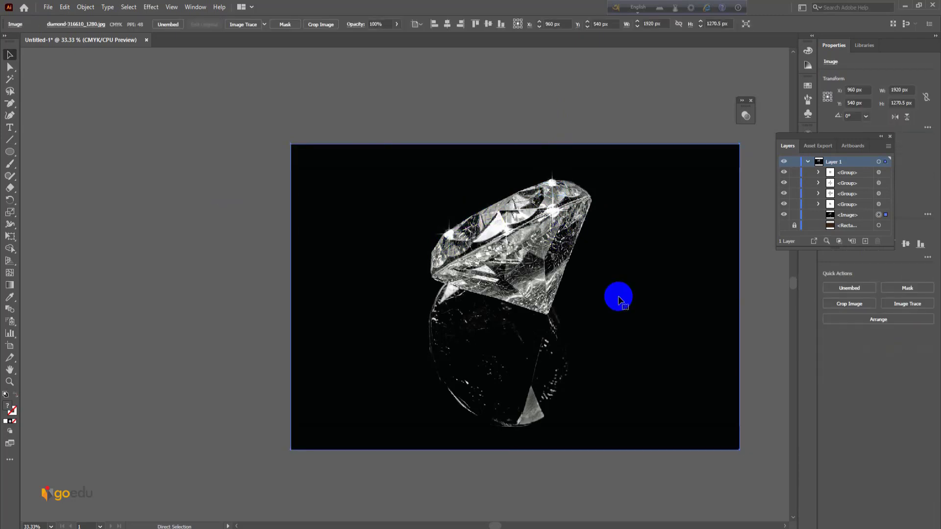
click(543, 118)
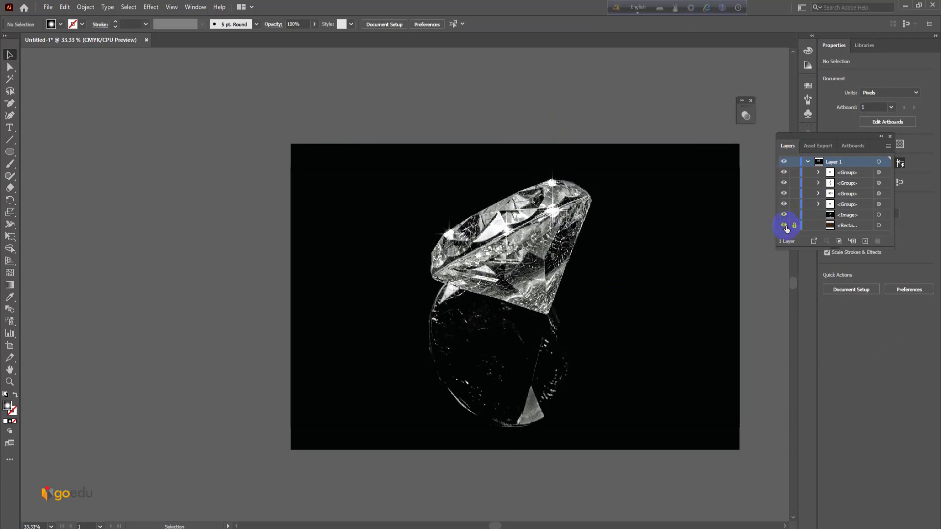
Shrink the gradient circle inside the star below the diamond's top edge to about 29 px in diameter
key(ctrl+equal)
key(ctrl+equal)
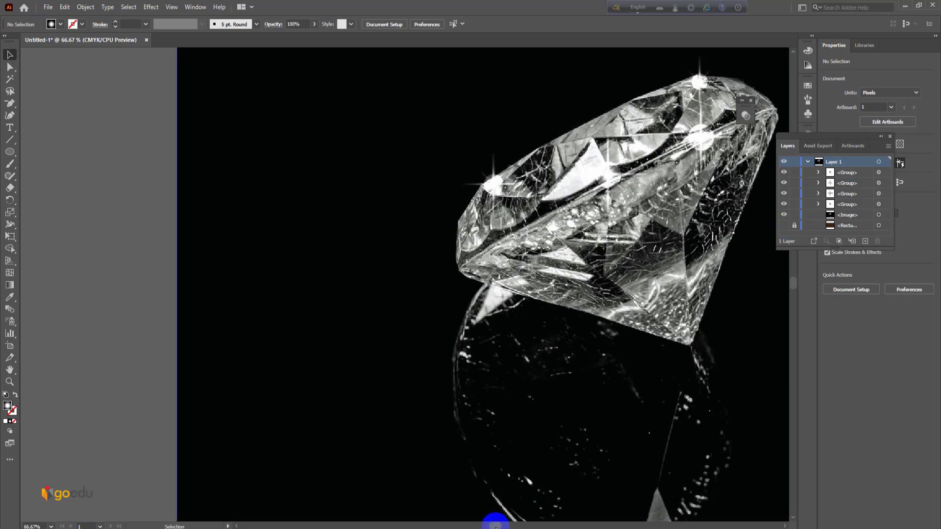
drag(496, 526, 510, 527)
scroll(517, 355, up, 3)
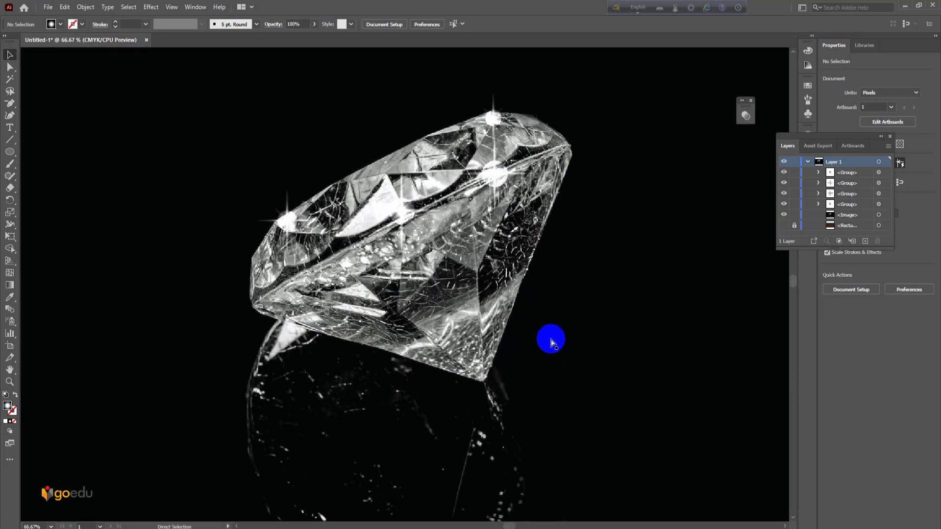
key(ctrl+minus)
click(472, 199)
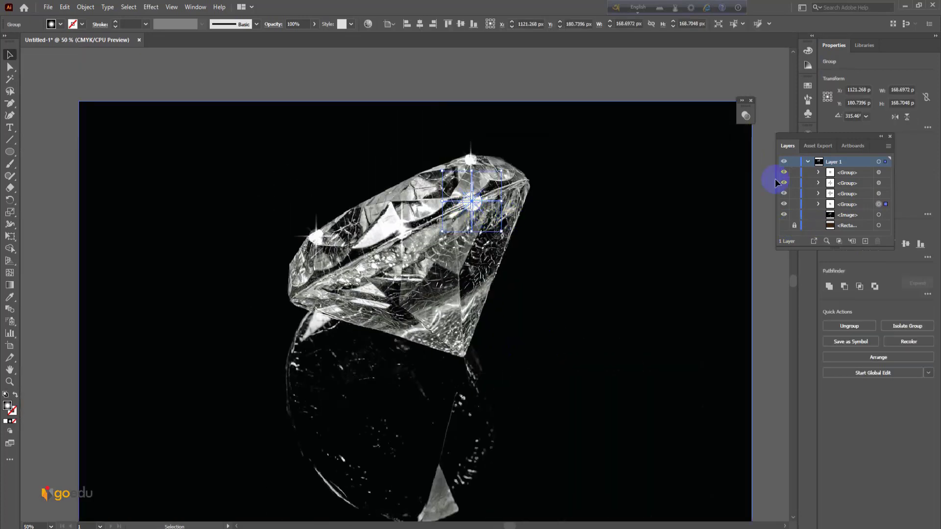
click(818, 204)
click(873, 209)
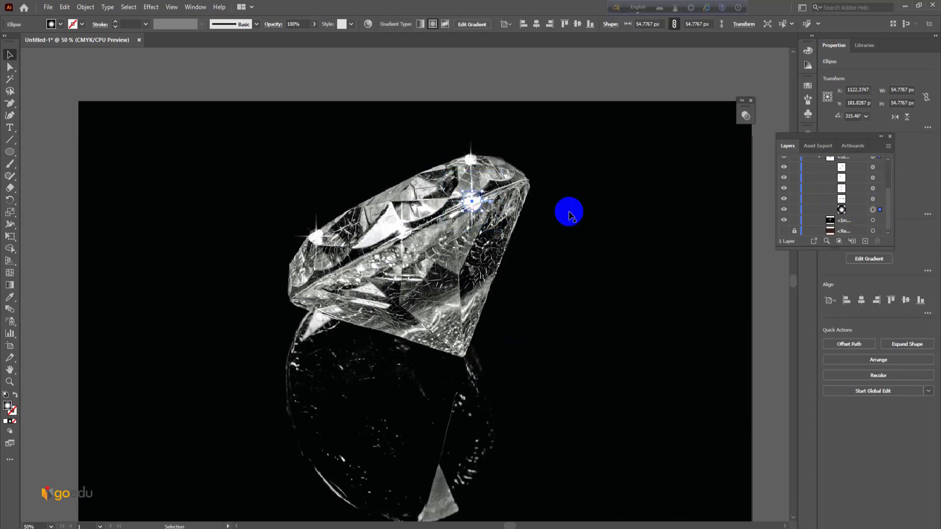
mouse_move(480, 207)
mouse_down()
mouse_move(487, 206)
mouse_move(476, 204)
mouse_up()
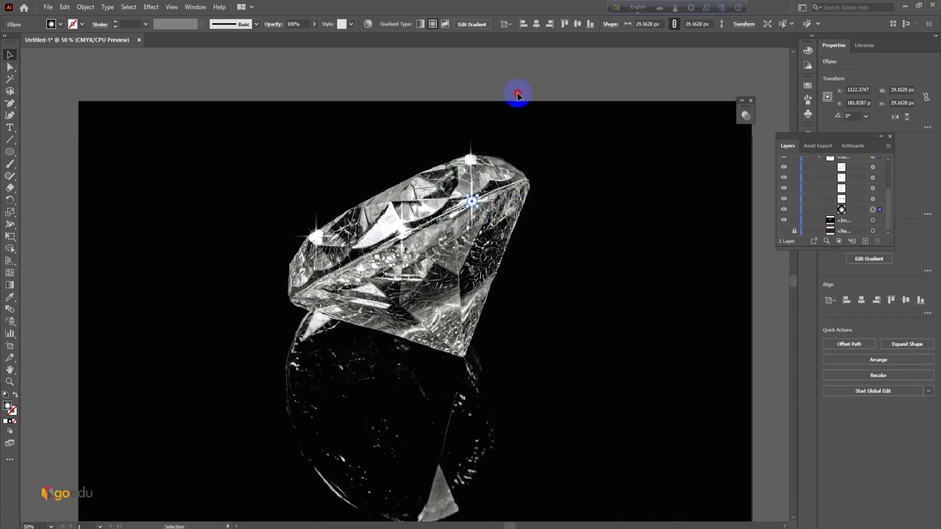
click(518, 94)
Shrink the gradient circle inside the star on the diamond's top edge to about 19 px in diameter
scroll(821, 207, up, 3)
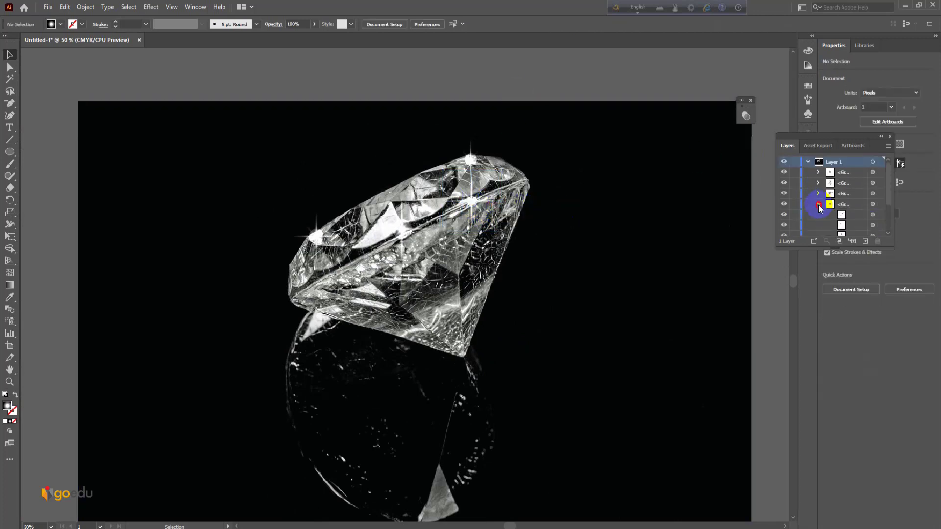
click(818, 204)
click(879, 194)
click(879, 183)
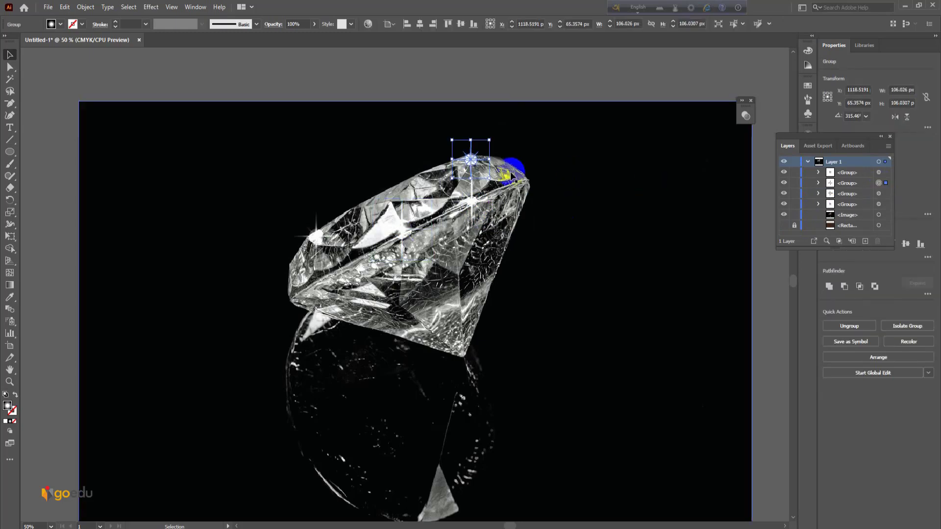
click(818, 183)
scroll(850, 221, down, 2)
click(873, 188)
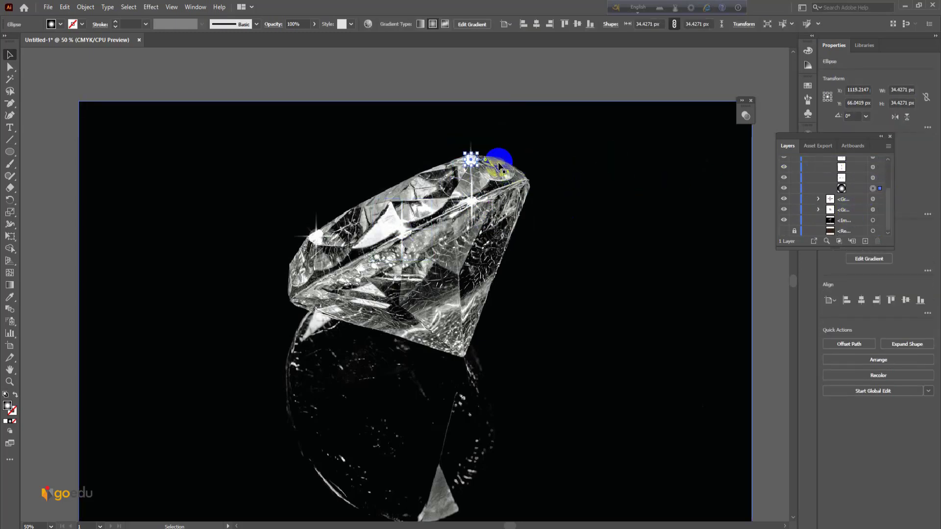
click(483, 101)
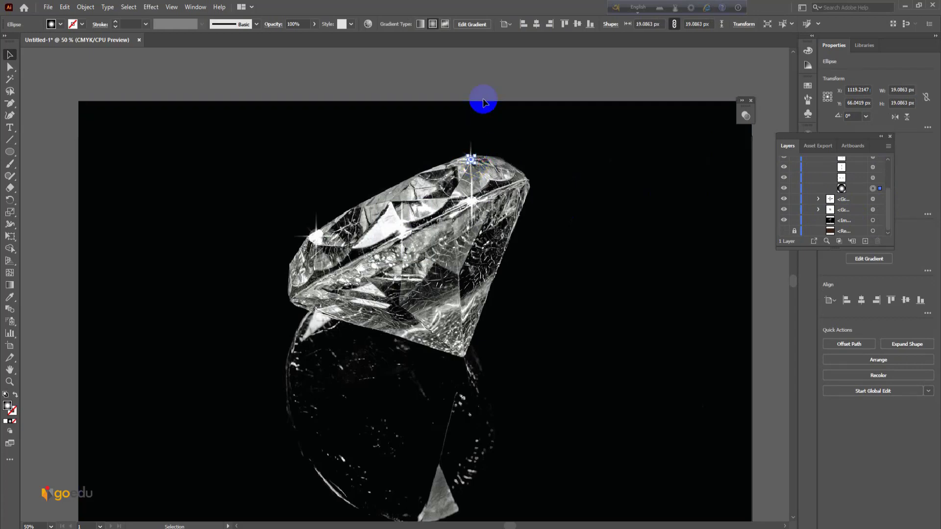
Shrink the gradient circle inside the star at the middle of the diamond, beside the bright white facet
scroll(834, 206, up, 3)
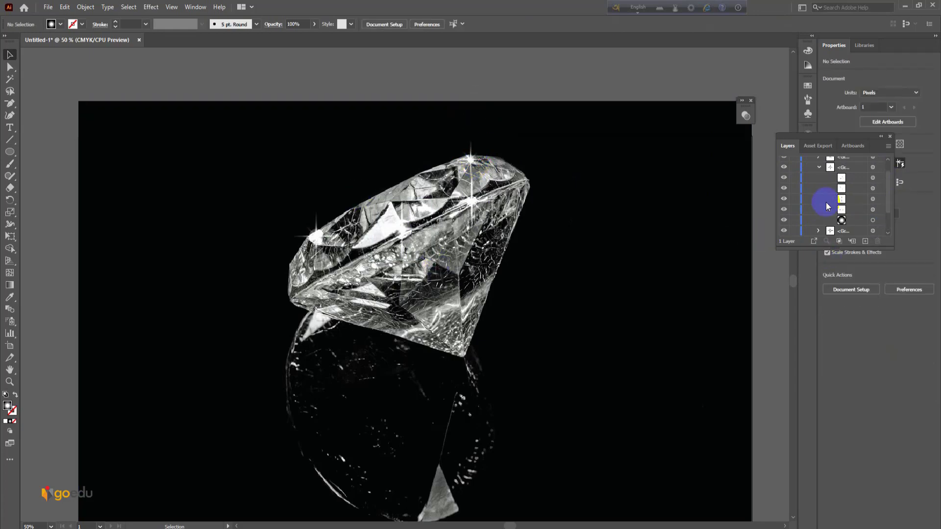
click(818, 167)
click(879, 194)
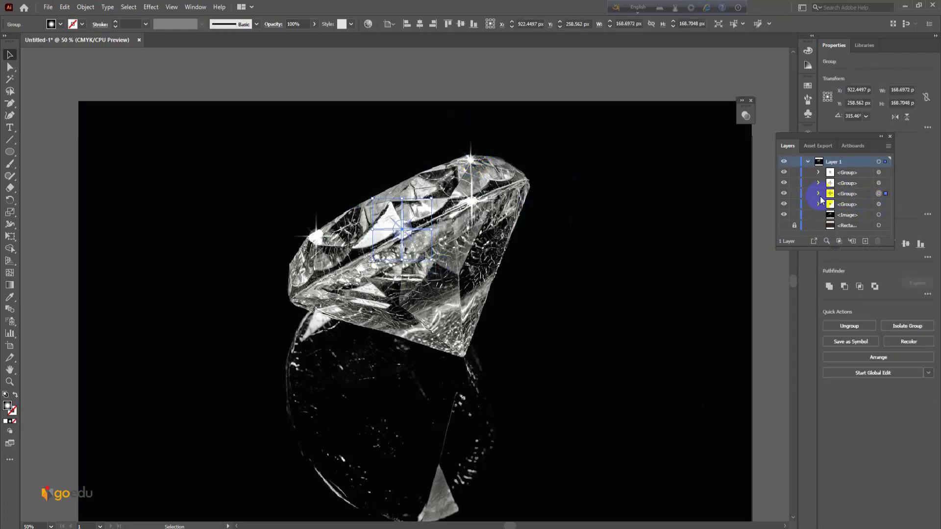
click(818, 204)
click(873, 199)
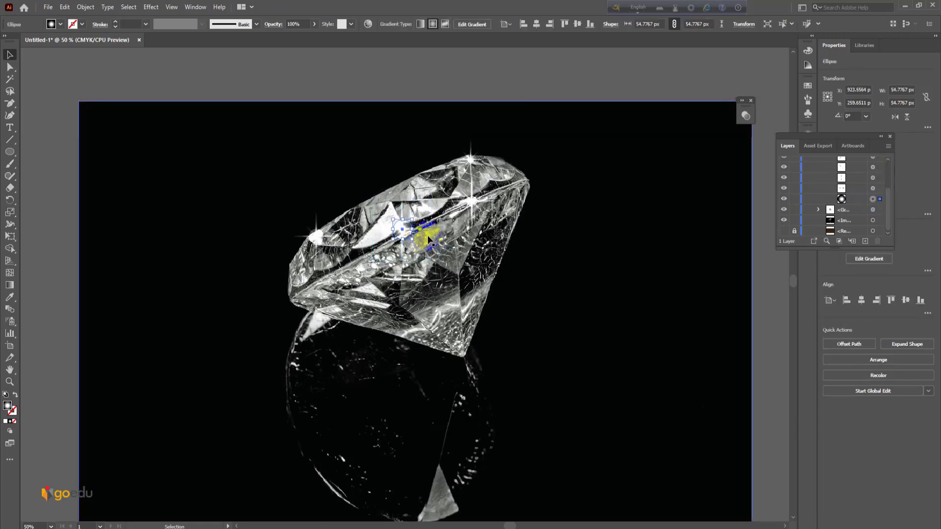
drag(413, 239, 408, 235)
click(338, 82)
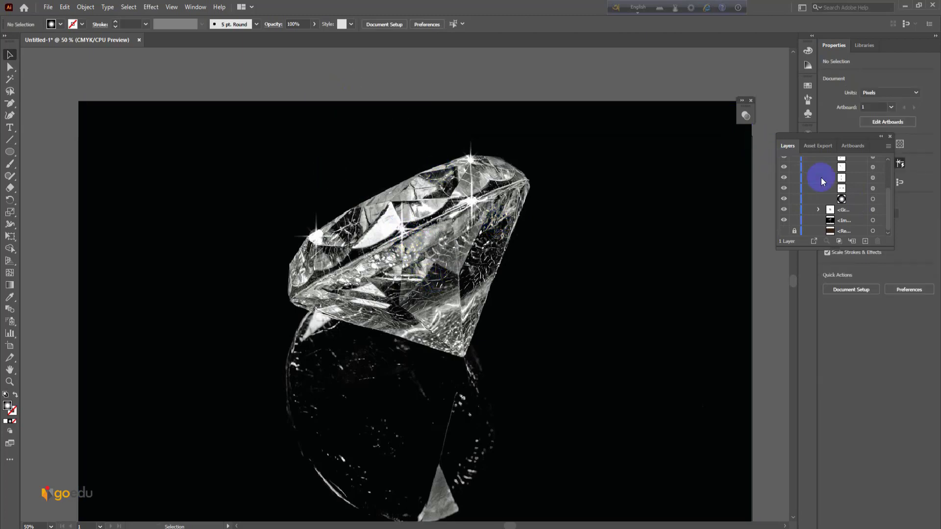
Shrink the gradient circle inside the star on the diamond's upper-left facet
scroll(822, 179, up, 1)
click(820, 178)
click(879, 184)
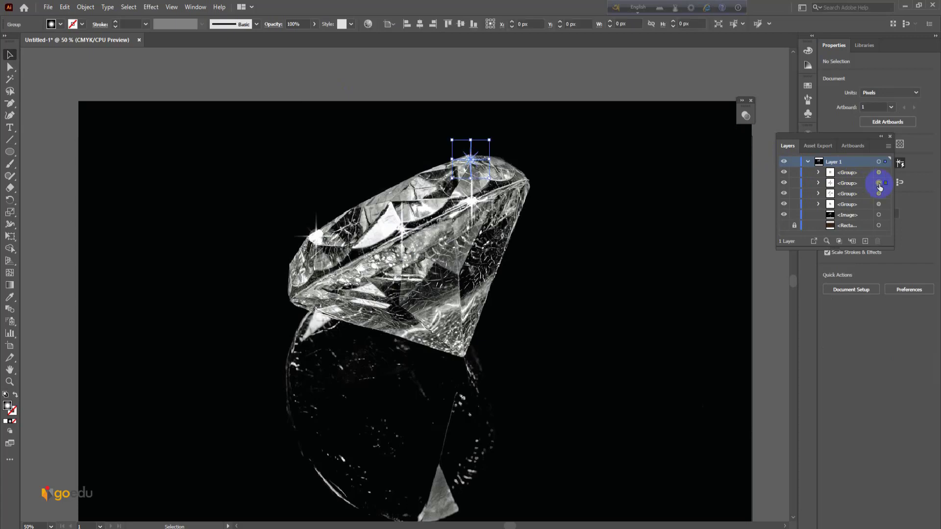
click(879, 172)
click(819, 172)
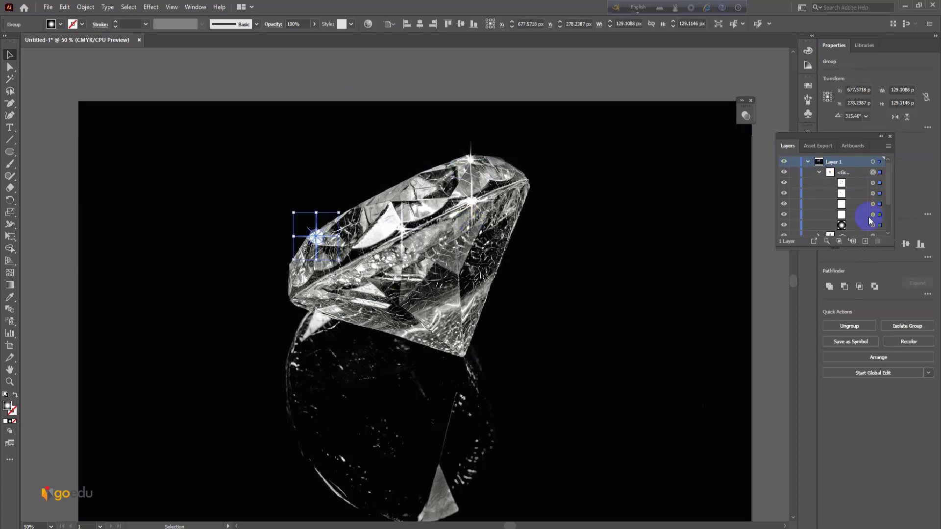
click(872, 225)
drag(315, 230, 312, 191)
click(325, 84)
click(818, 172)
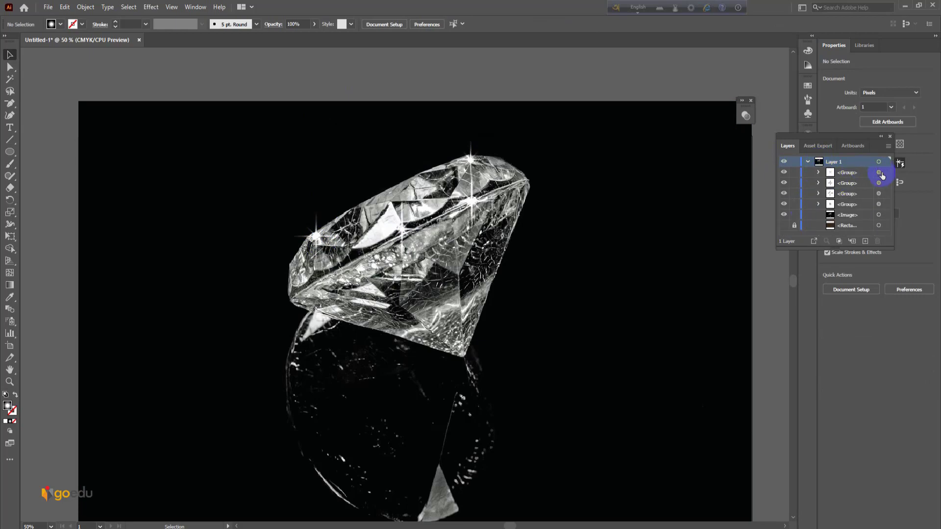
Duplicate the star at the middle of the diamond and place the copy up on the diamond's upper-left edge
click(879, 183)
click(879, 194)
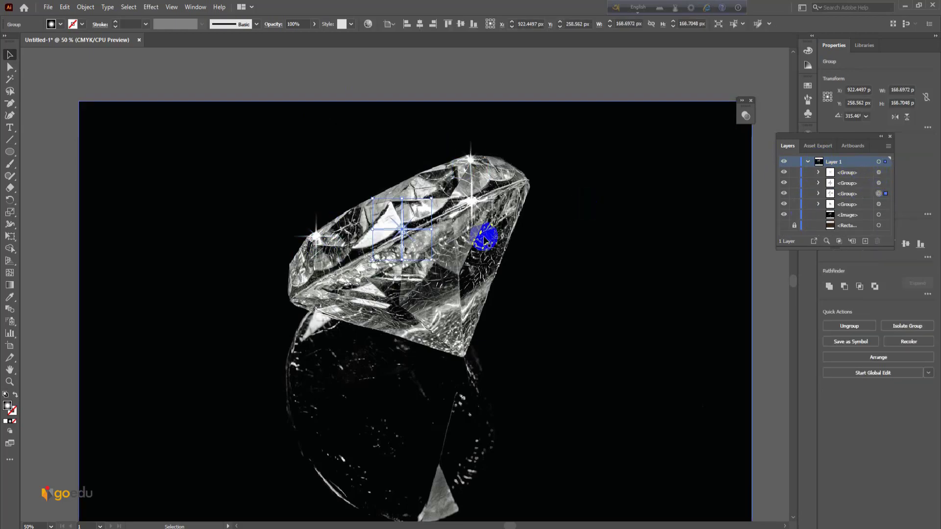
drag(414, 239, 390, 205)
click(360, 87)
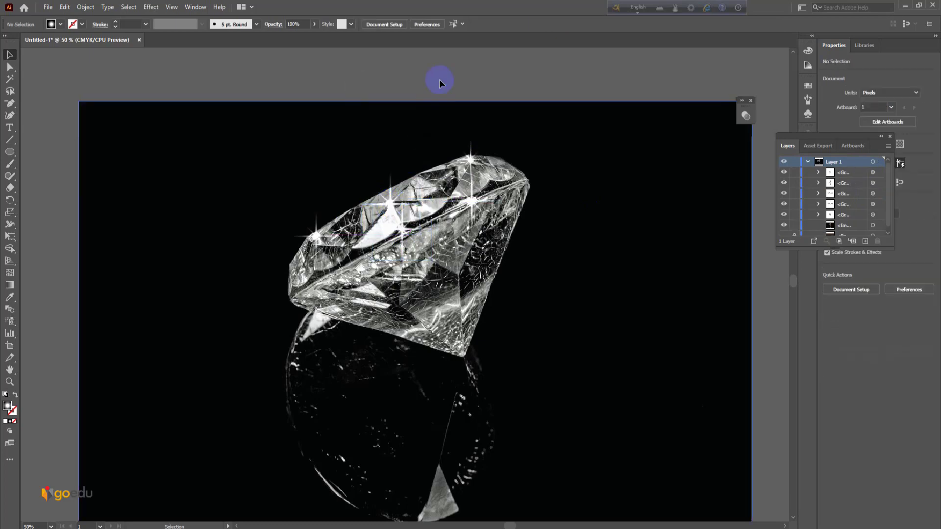
Duplicate the star near the diamond's right corner onto the empty black area right of the diamond and enlarge the copy
key(ctrl+minus)
key(ctrl+minus)
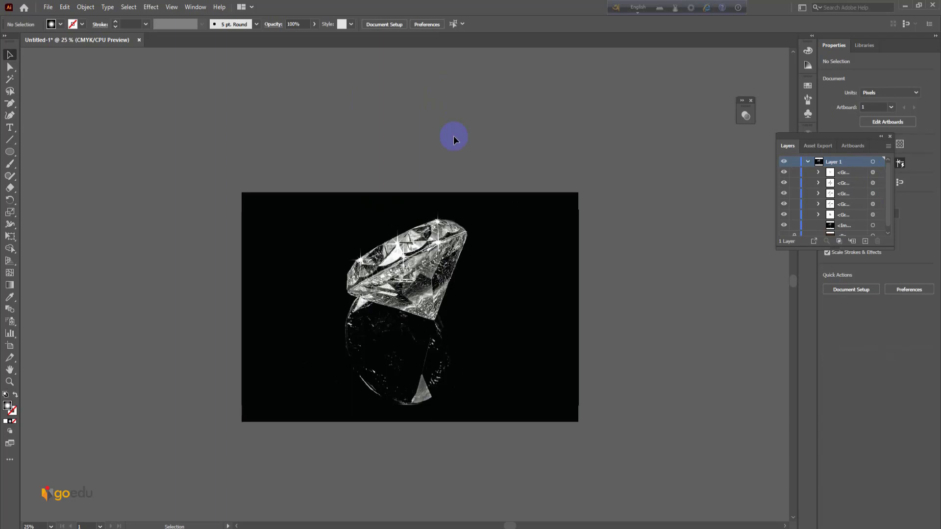
key(ctrl+plus)
click(419, 440)
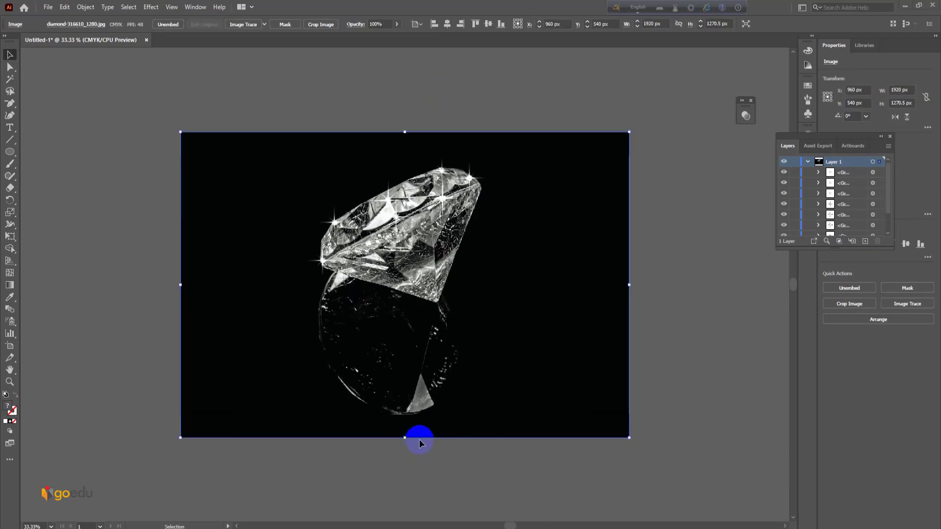
click(872, 173)
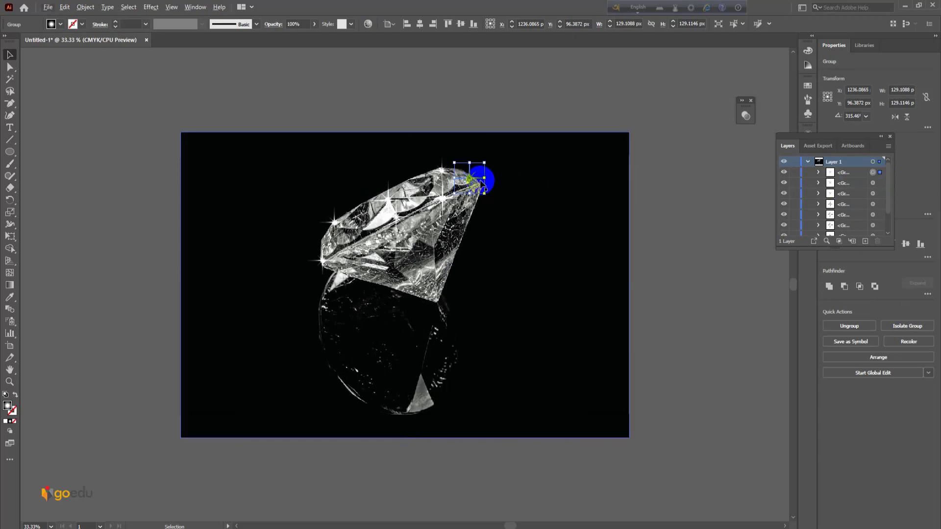
drag(481, 182, 611, 331)
click(654, 330)
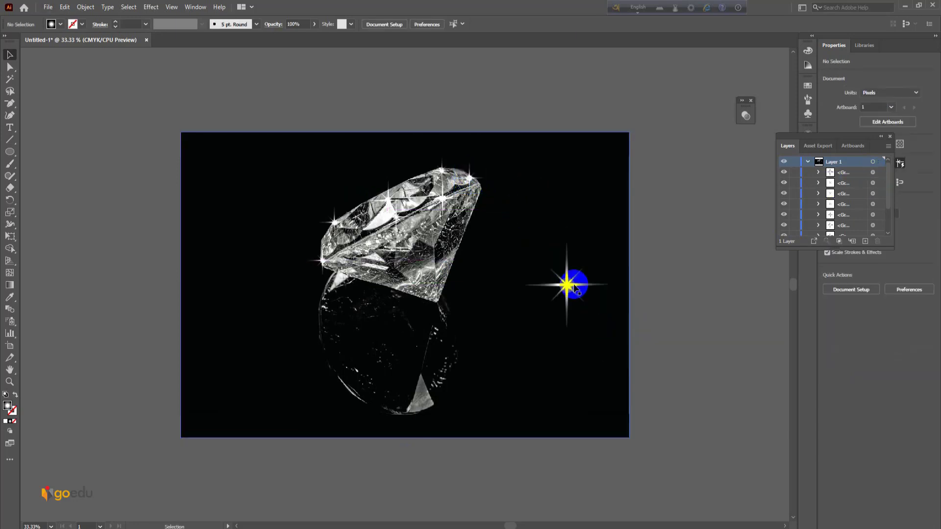